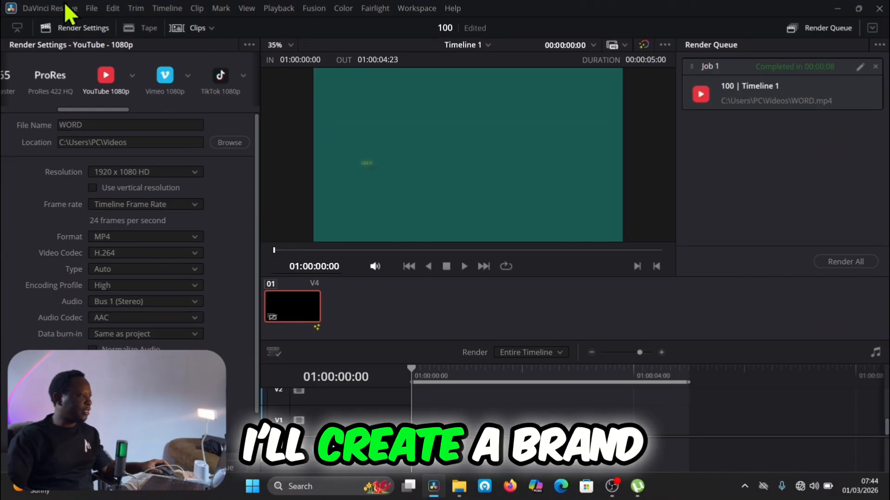
Step: Create a new project named WORD BY WORD
click(91, 9)
click(99, 19)
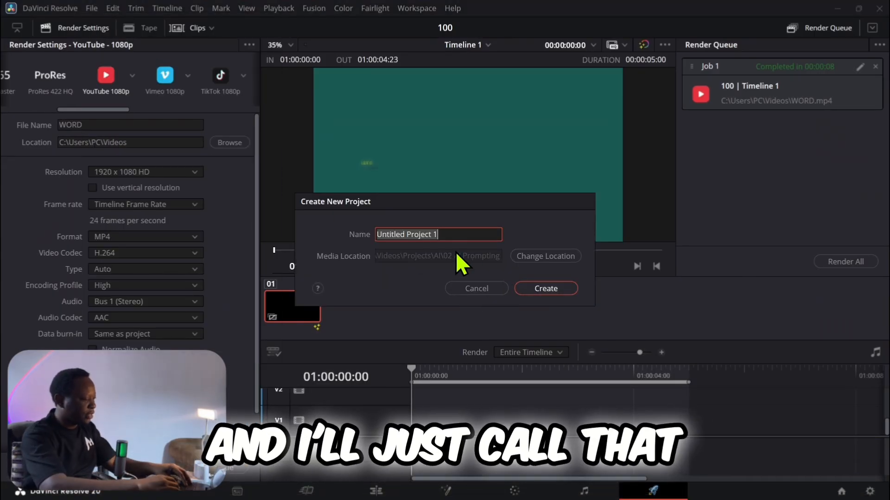
text(WORD BY)
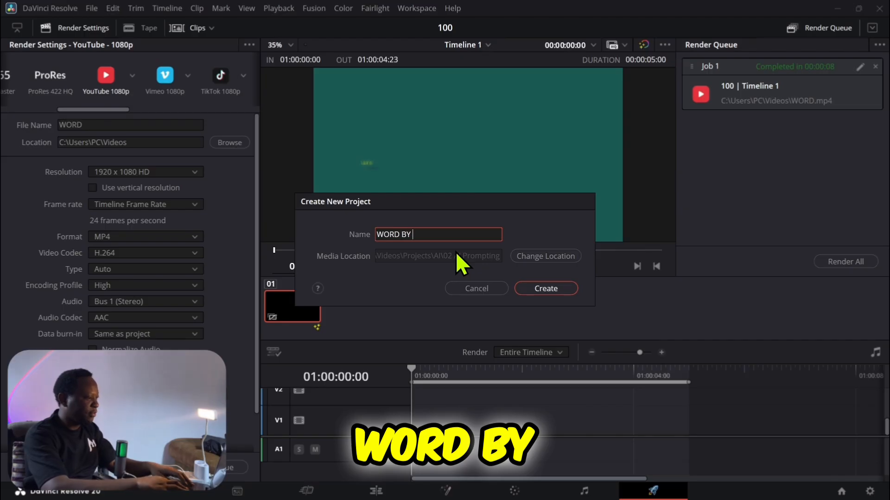
text( WORD)
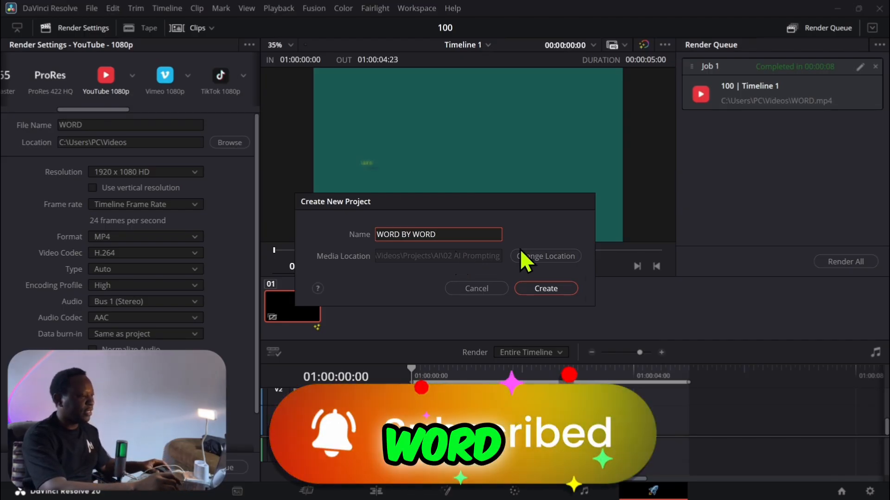
click(546, 288)
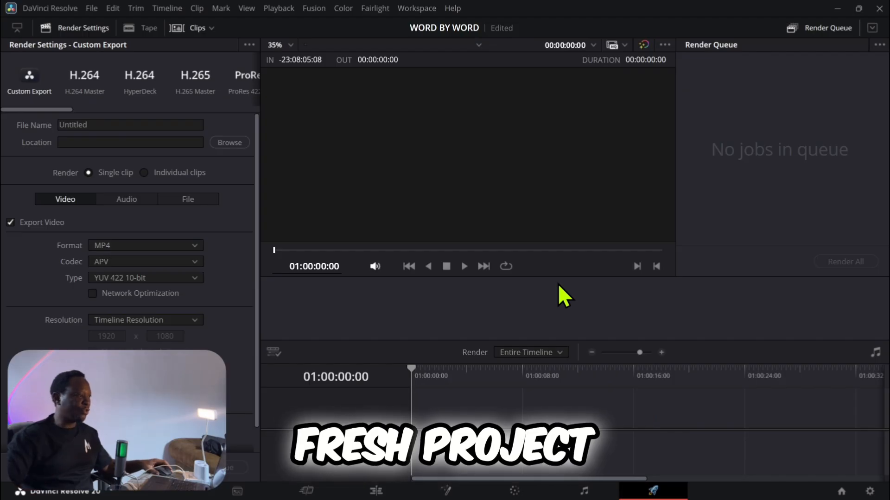
Step: On the Edit page, create a Fusion composition clip named WBW in the media pool
click(376, 491)
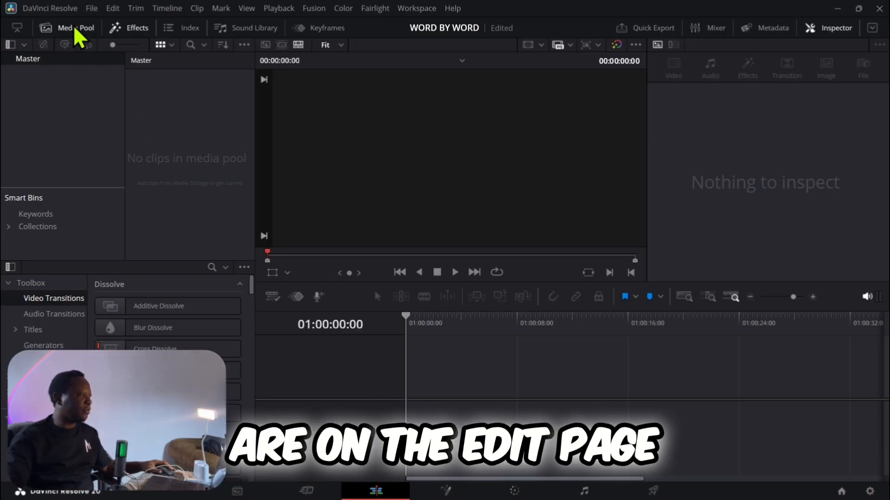
click(55, 28)
click(51, 32)
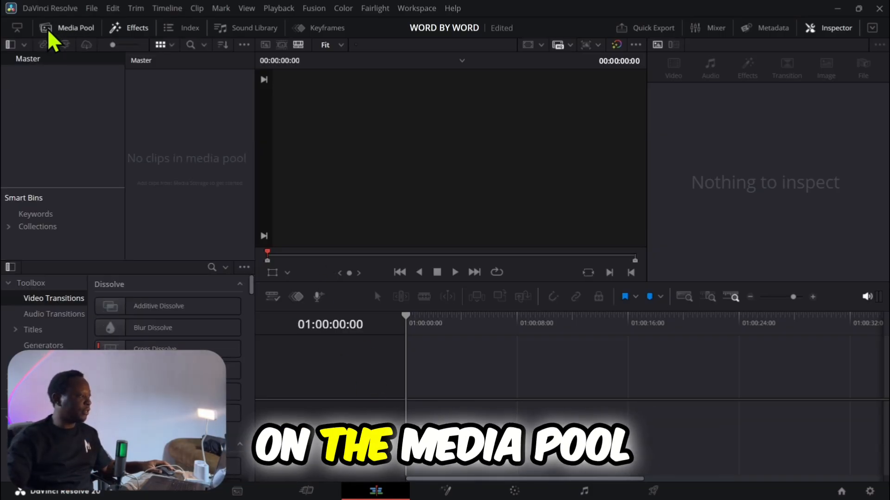
right_click(143, 134)
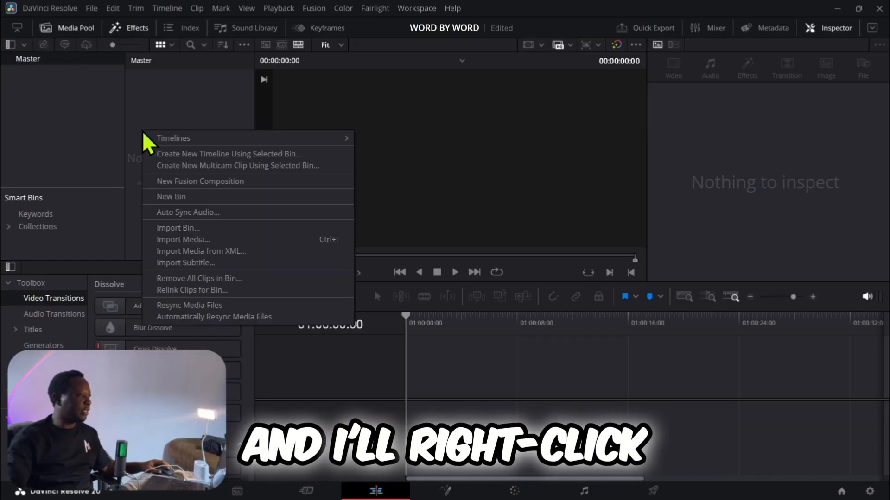
click(178, 181)
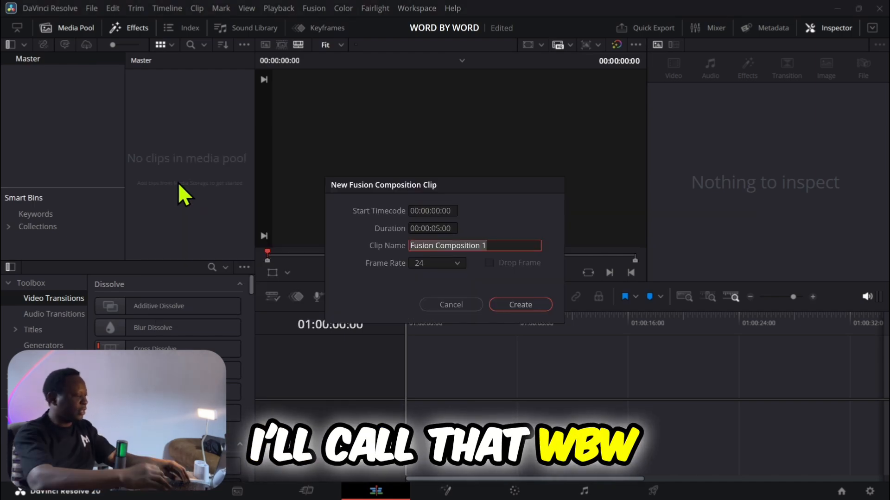
text(WBW)
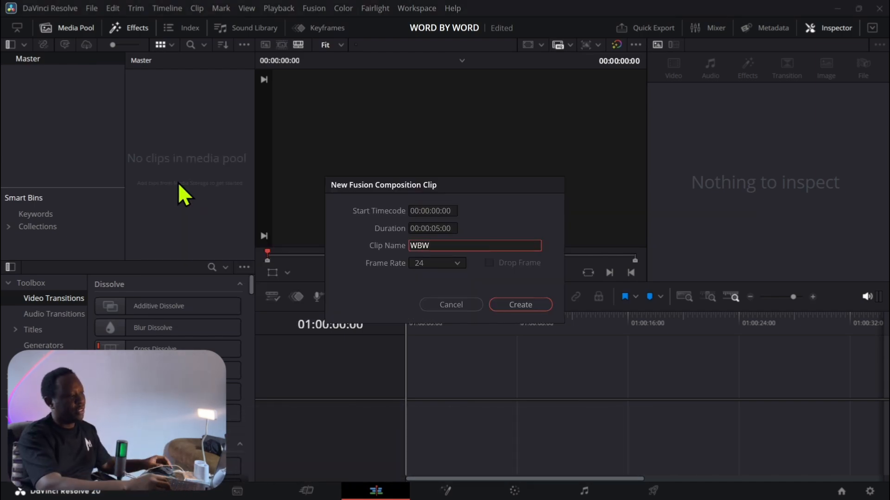
click(527, 306)
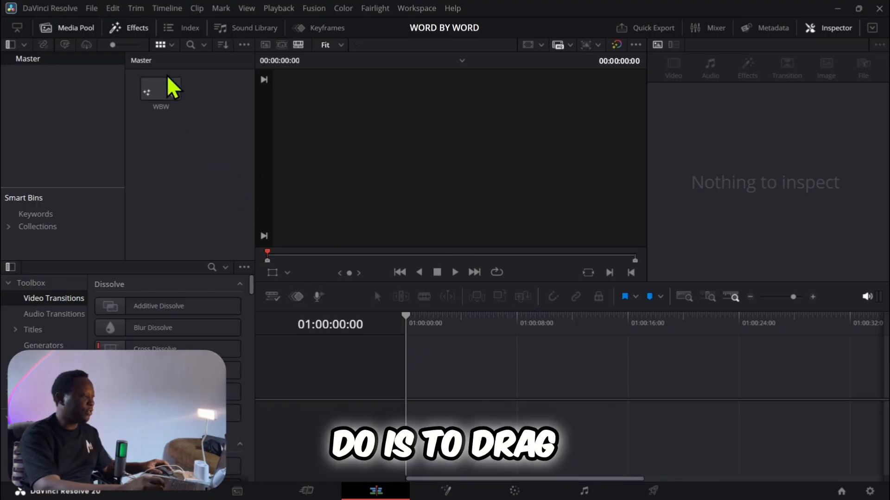
Step: Place the WBW composition at the start of a new timeline and open it on the Fusion page
drag(158, 103, 407, 408)
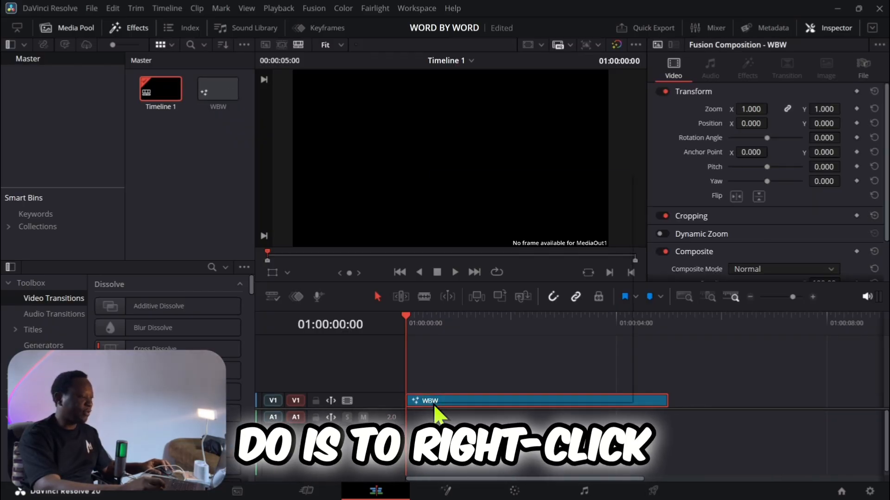
right_click(433, 405)
click(457, 328)
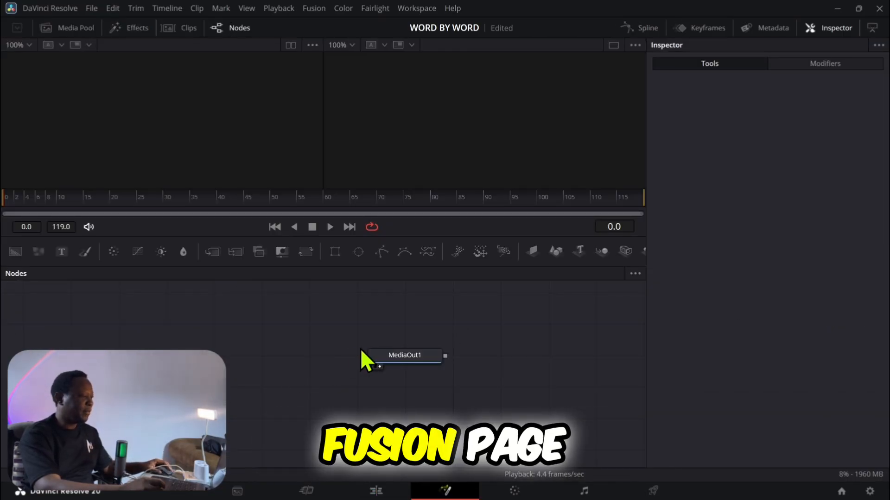
Step: Add a Text+ node to the WBW composition by searching the tools for TEXT
drag(401, 358, 410, 360)
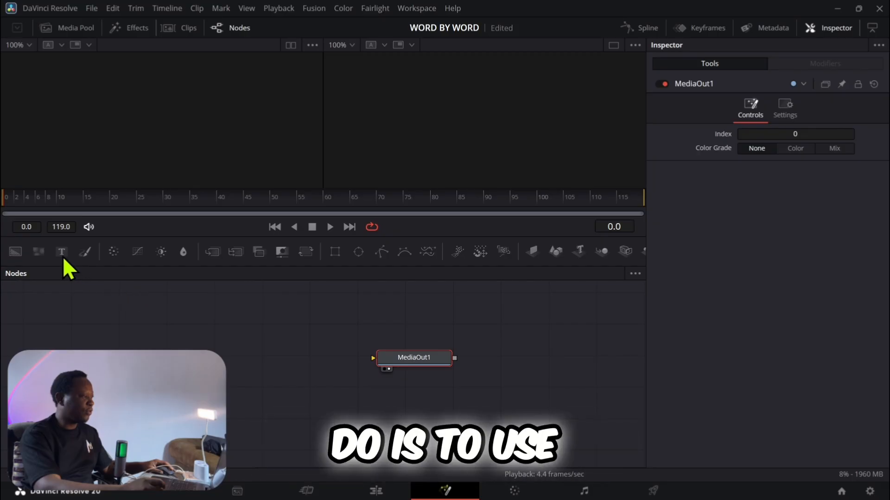
click(73, 290)
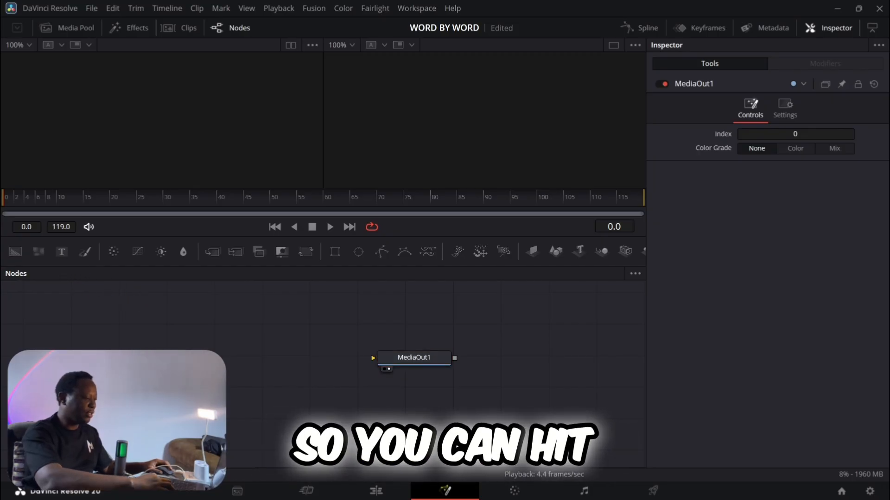
key(ctrl+space)
text(Soft Glow)
text(TEXT)
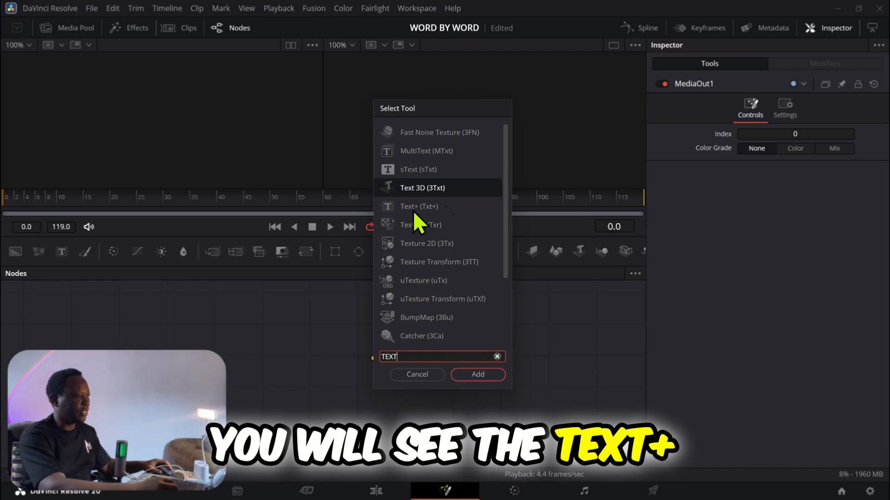
click(407, 205)
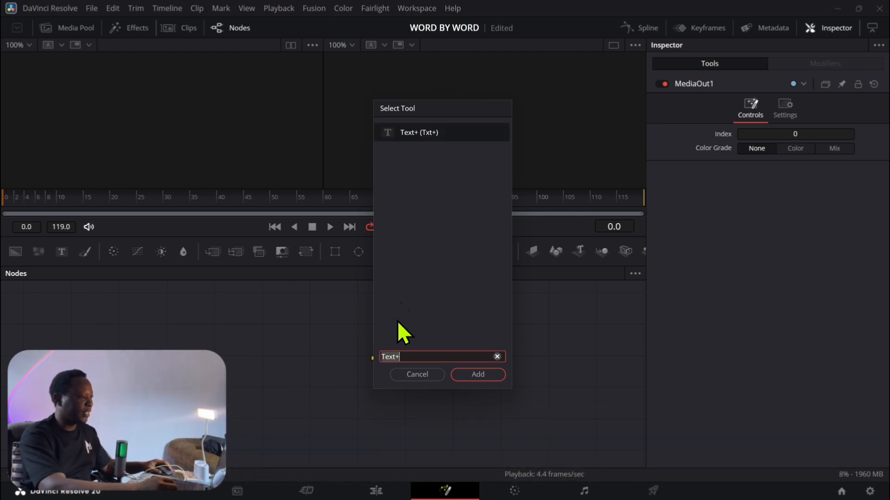
click(469, 375)
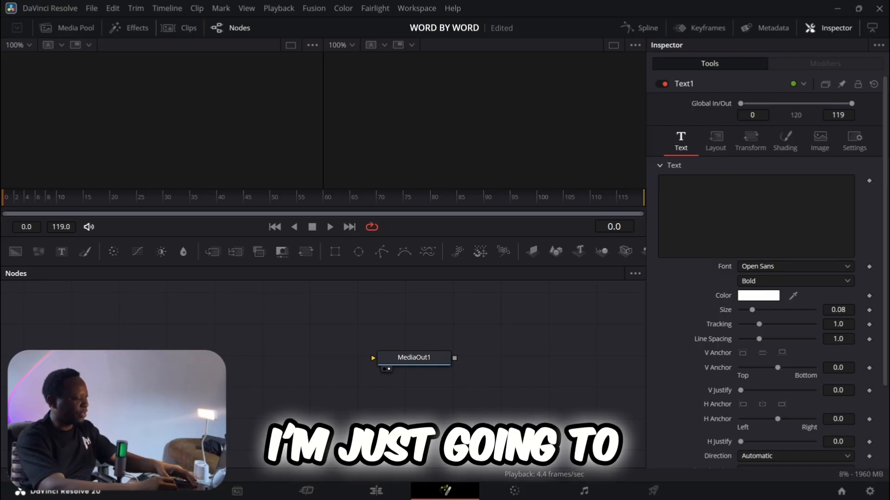
Step: Rename the Text+ node WBW, connect its output to MediaOut1 and show MediaOut1 in the second viewer
key(F2)
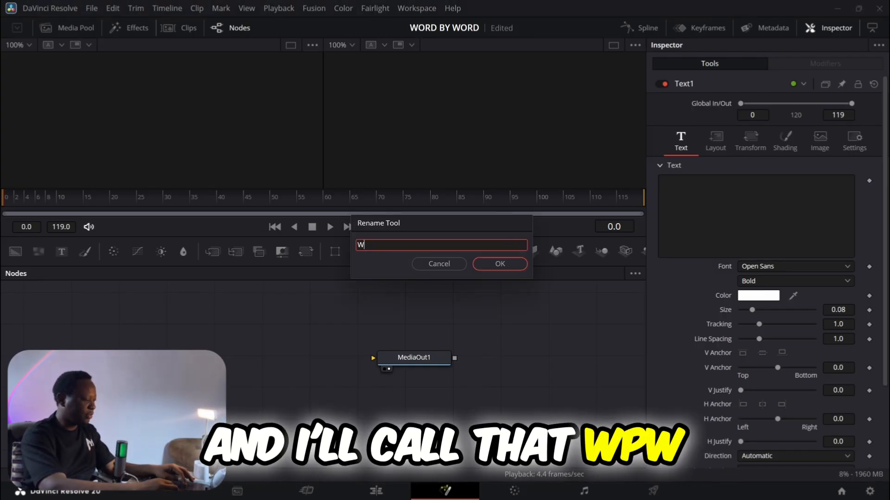
text(WB)
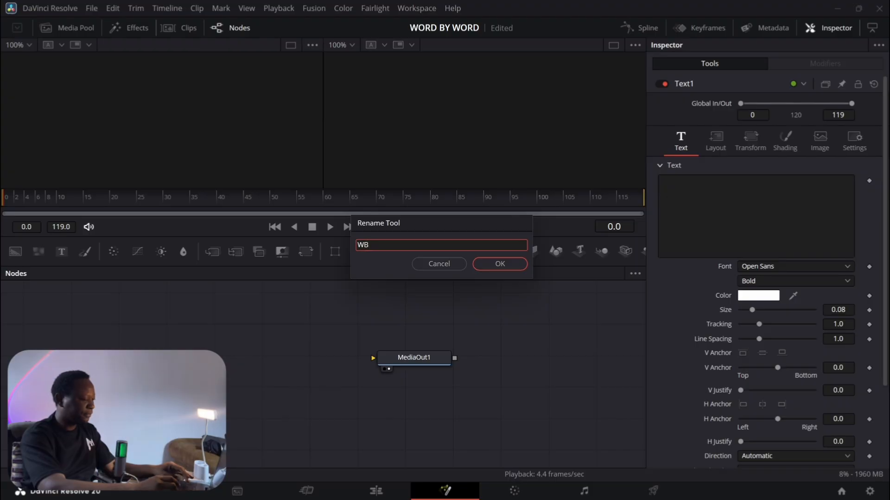
text(W)
key(Return)
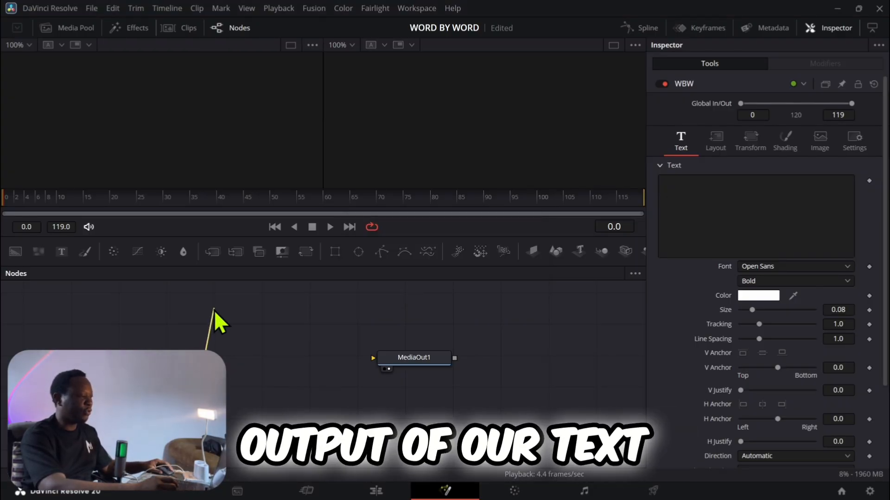
drag(220, 365, 417, 374)
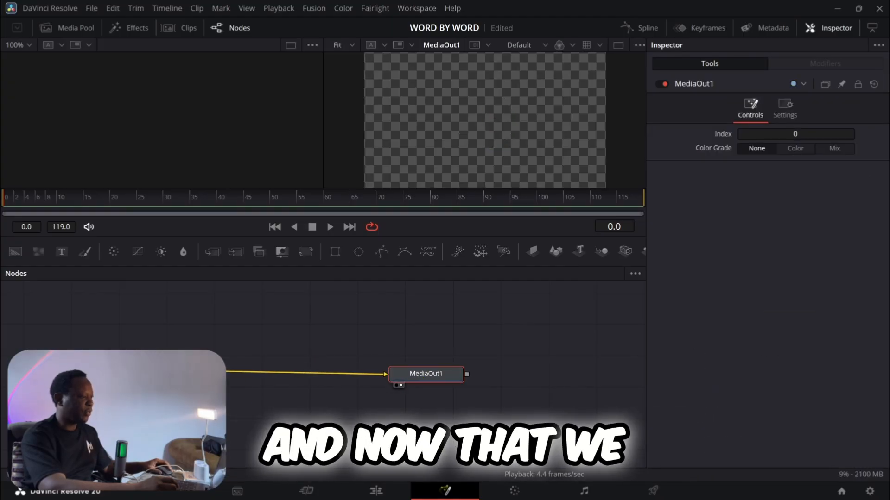
Step: Enter LET'S BEGIN LEARNING as the styled text of the WBW node
drag(185, 372, 186, 373)
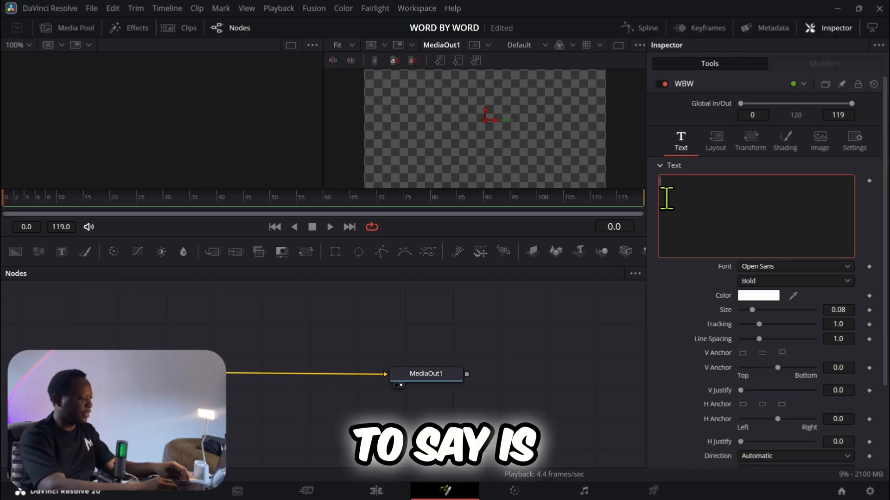
text(LET'S )
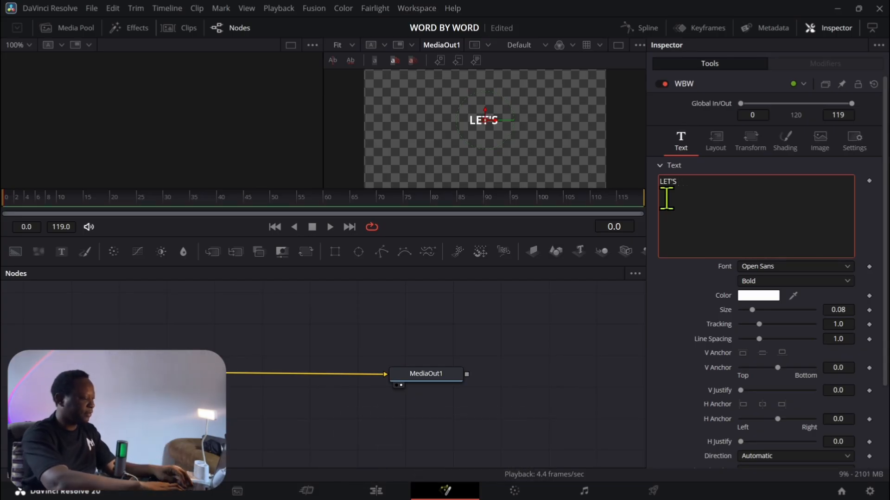
text(BEGIN )
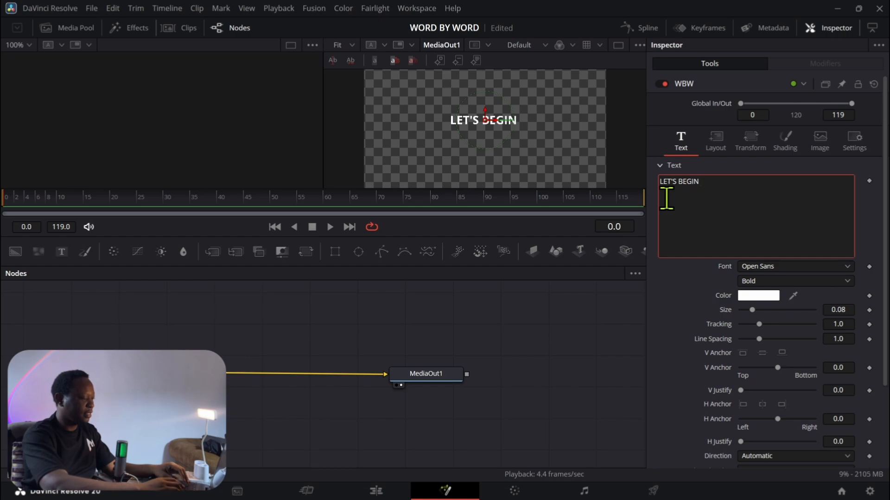
text(LEARNING)
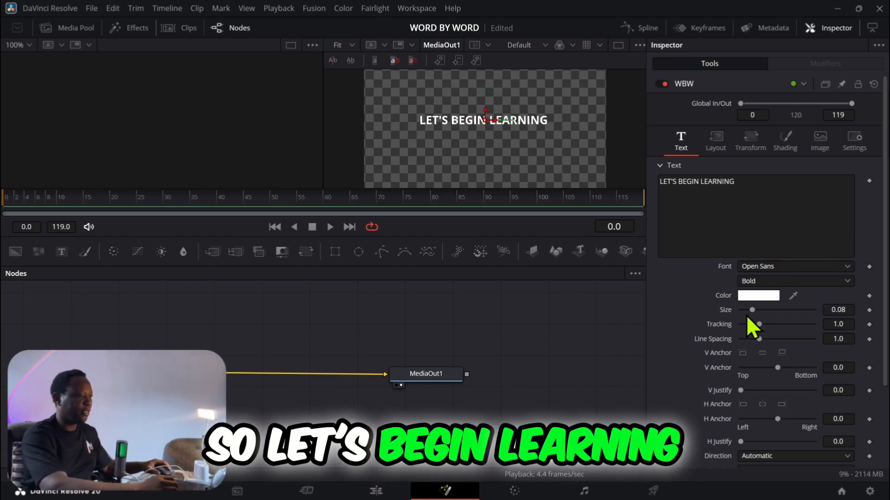
Step: Set the text's font to Poppins ExtraBold and enlarge its size to about 0.1378
drag(752, 310, 758, 312)
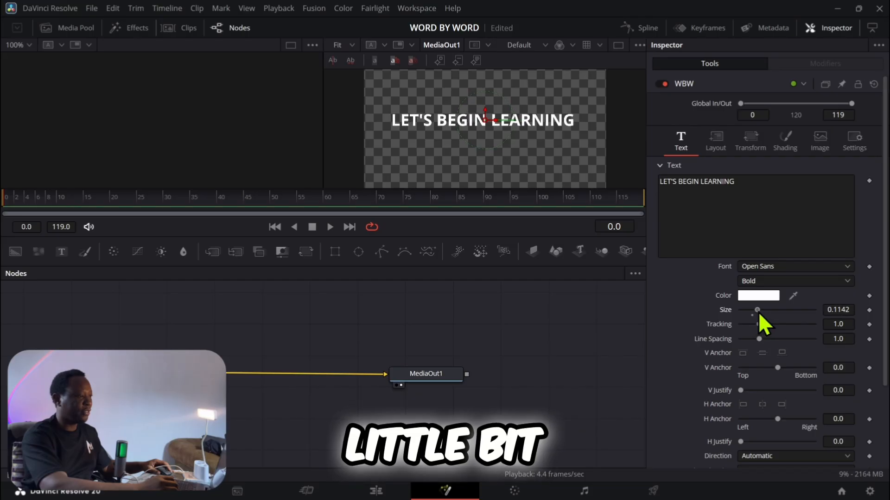
click(754, 266)
scroll(749, 236, down, 1)
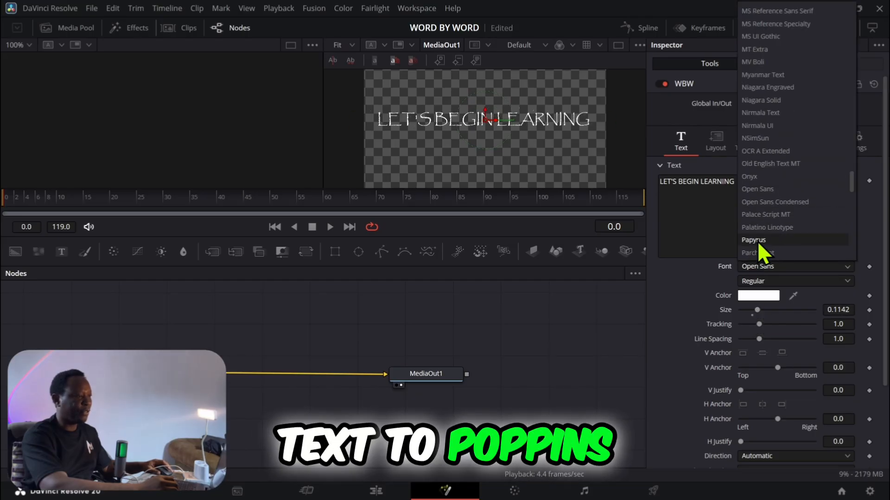
scroll(757, 241, down, 3)
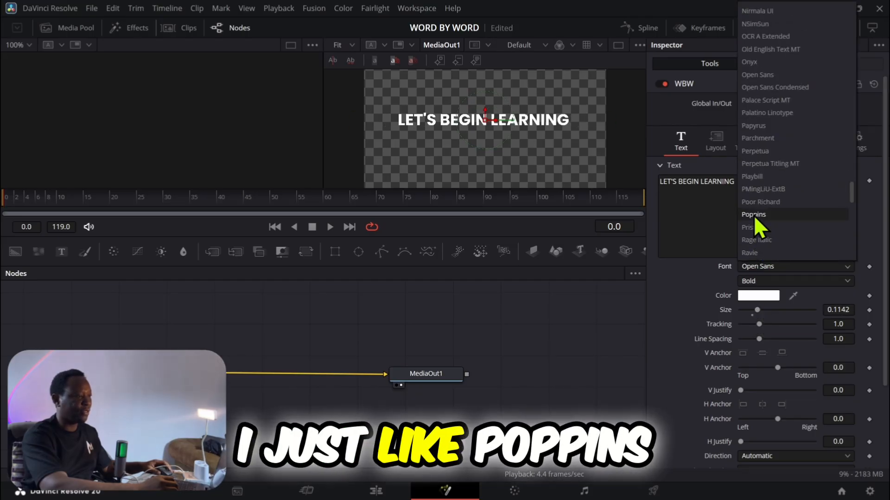
click(753, 215)
click(755, 282)
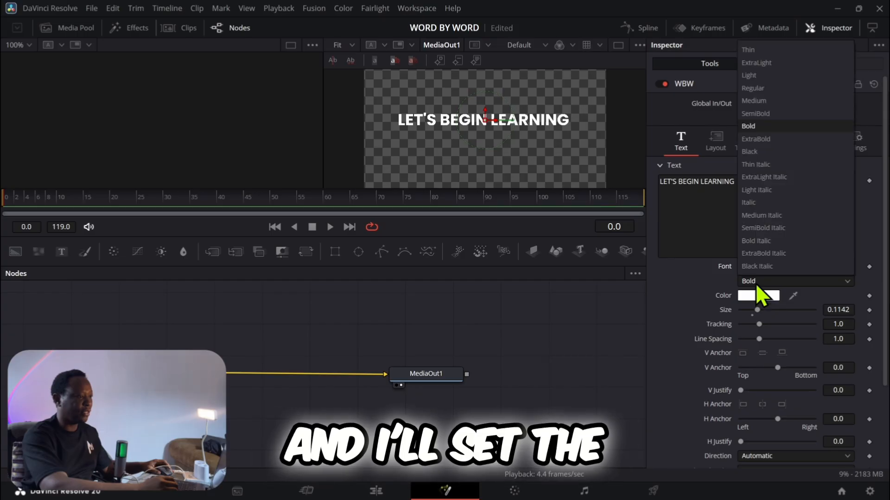
click(755, 139)
drag(757, 312, 761, 312)
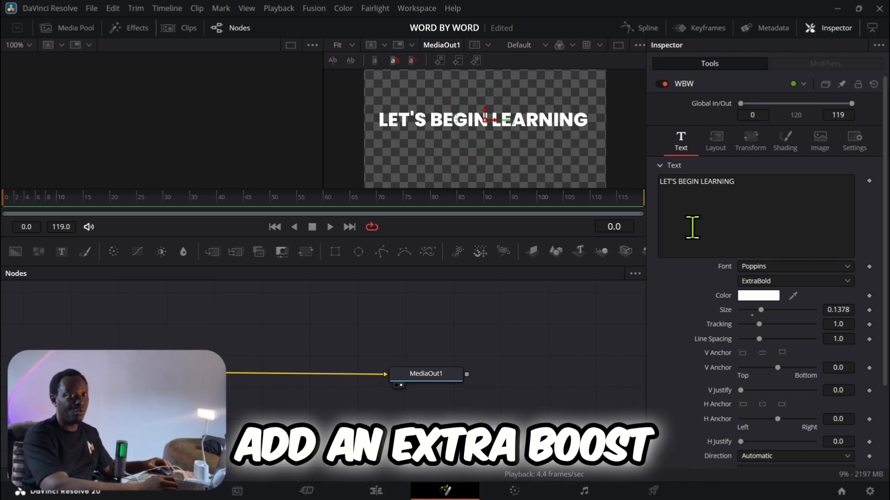
Step: Add a Follower modifier to the WBW node's styled text and set its timing delay to 2.0
right_click(704, 216)
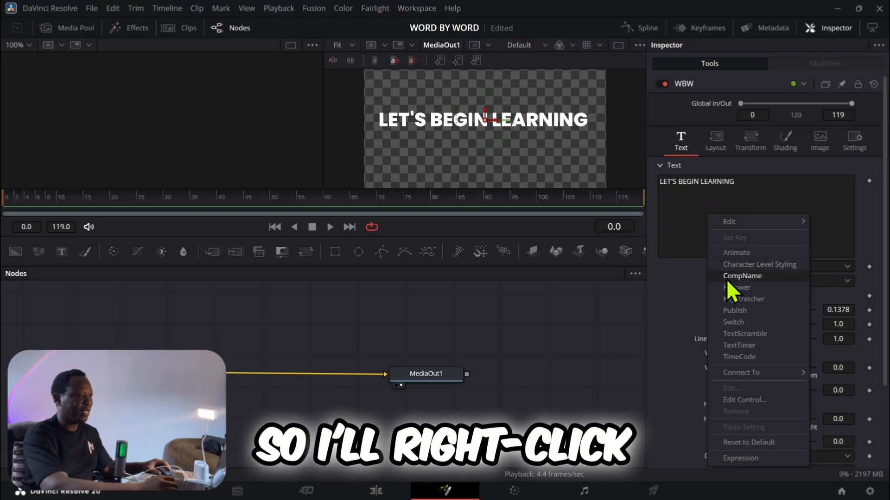
click(736, 288)
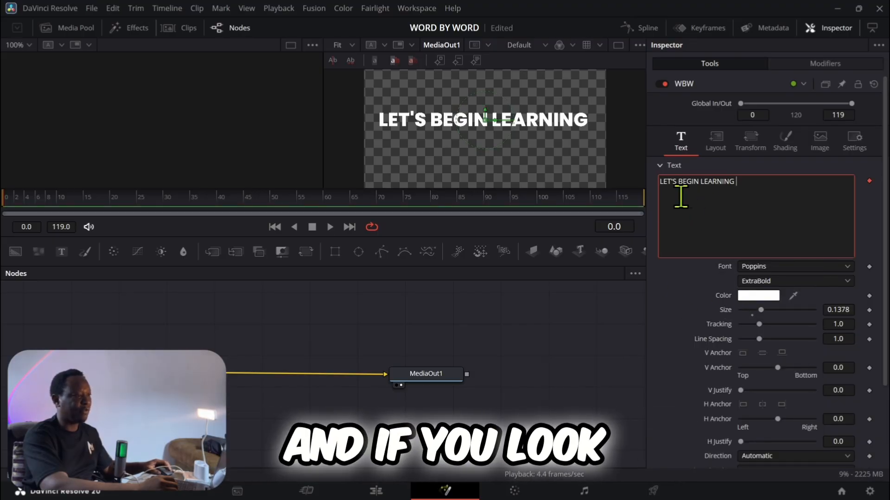
click(822, 64)
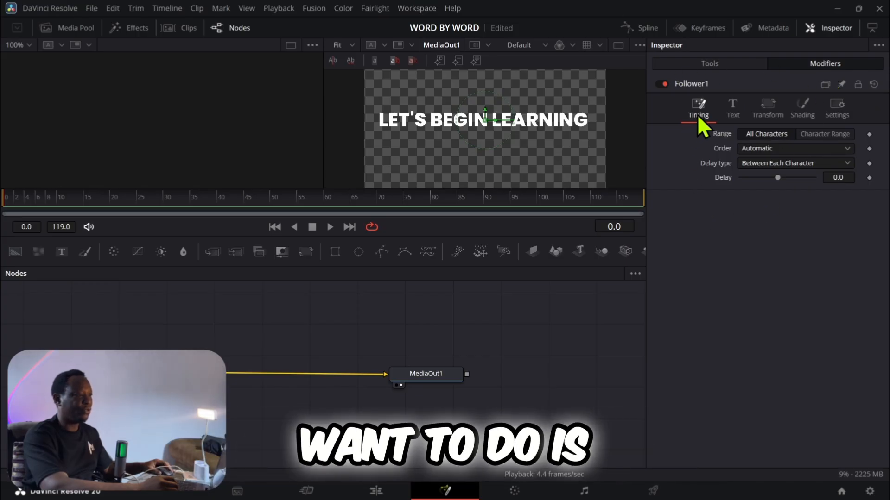
click(834, 177)
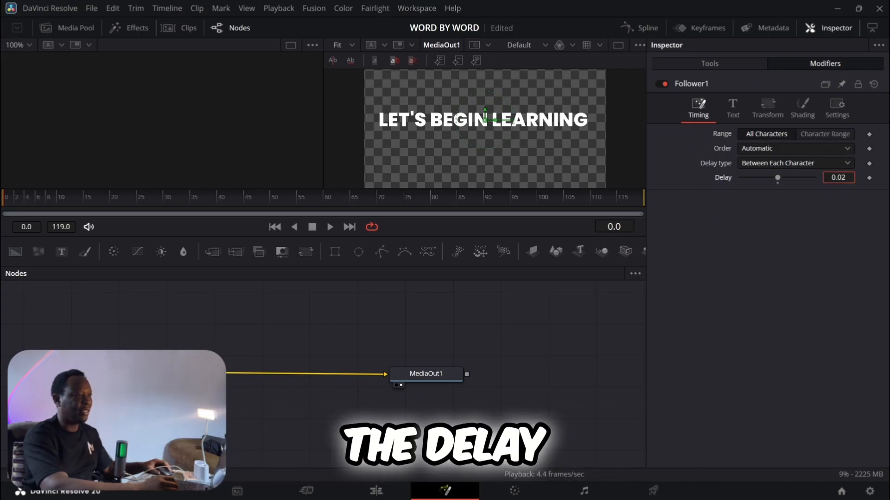
text(0.29)
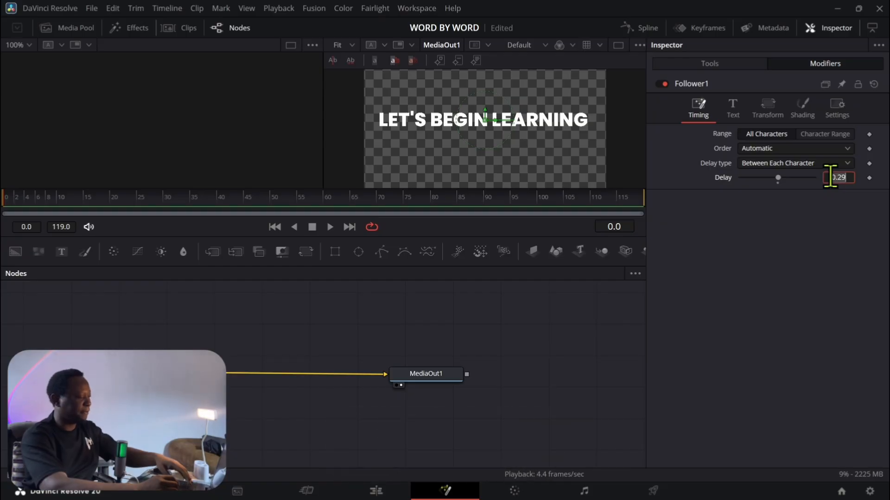
text(2)
key(Return)
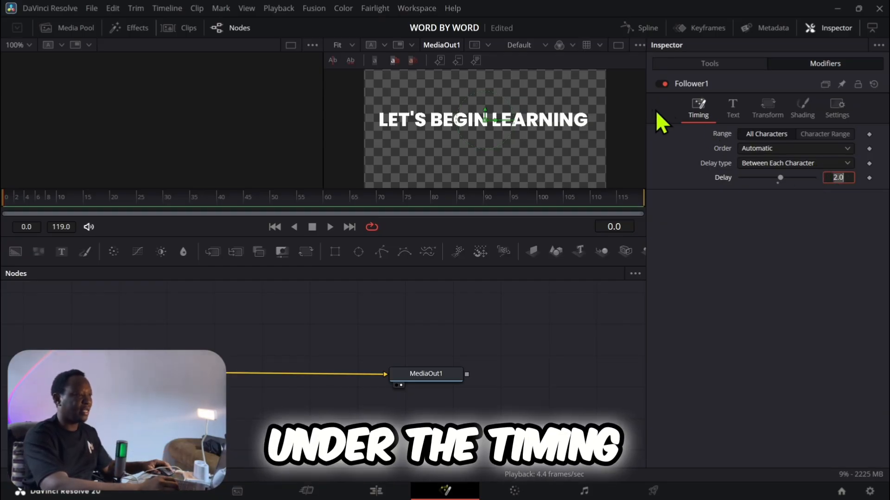
Step: Set the Follower's transform to Words and expand its size settings
click(767, 113)
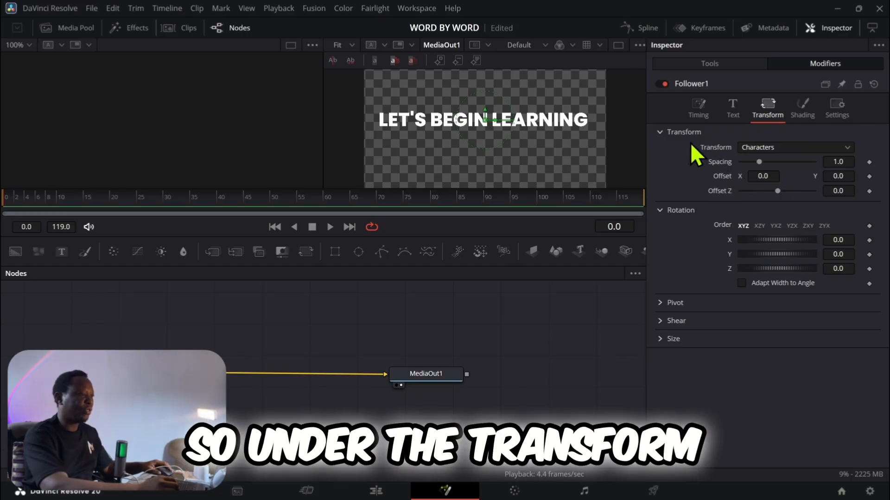
click(768, 148)
click(754, 177)
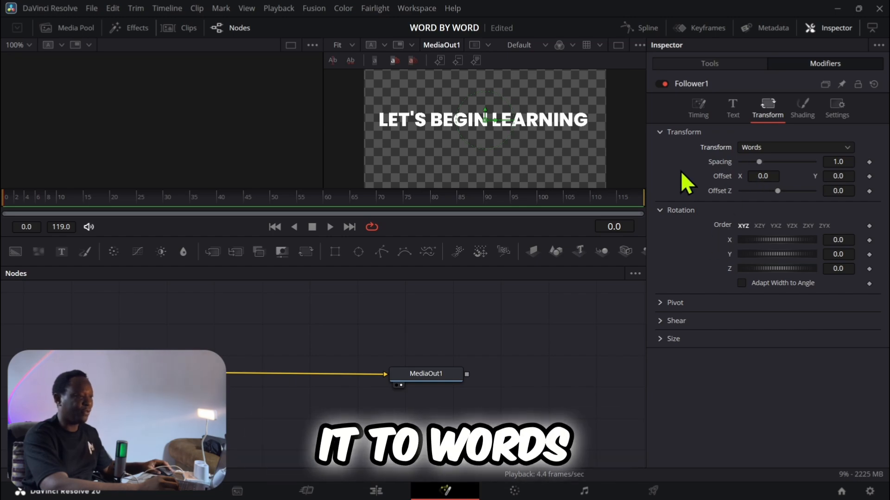
click(659, 339)
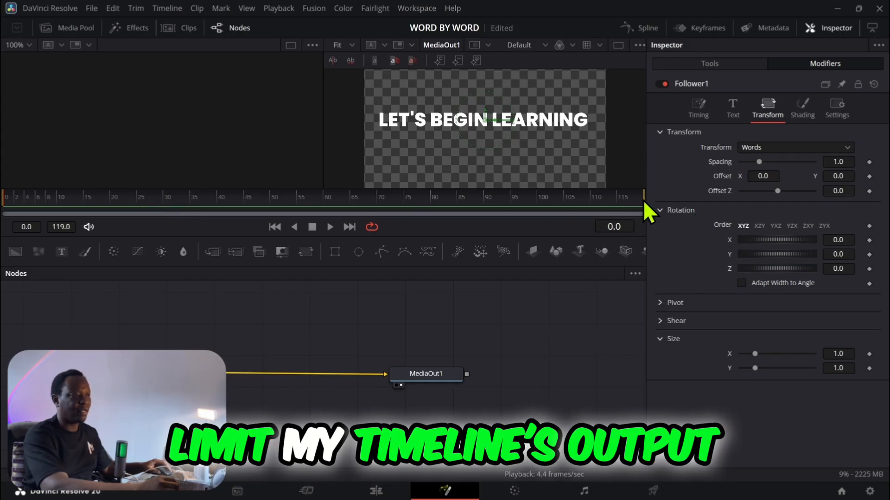
Step: Shorten the render range to end at frame 49, play it back, and return the playhead to frame 0
drag(644, 198, 595, 199)
drag(585, 201, 574, 204)
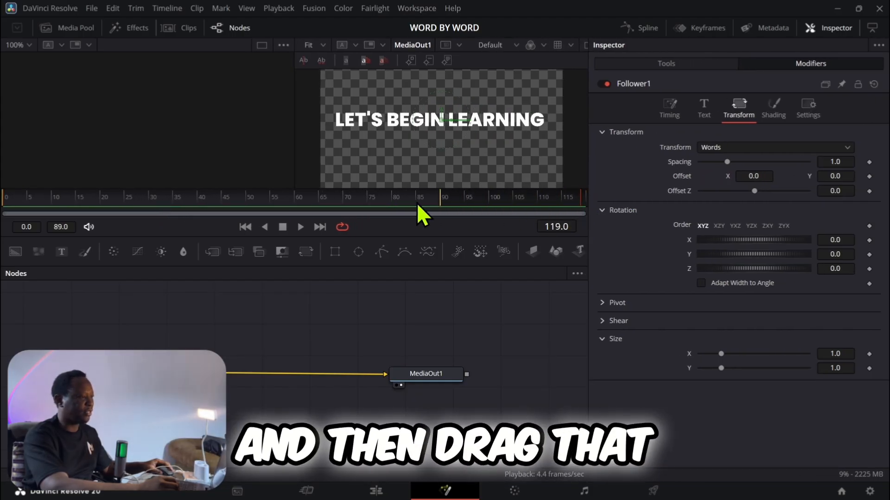
drag(417, 203, 247, 204)
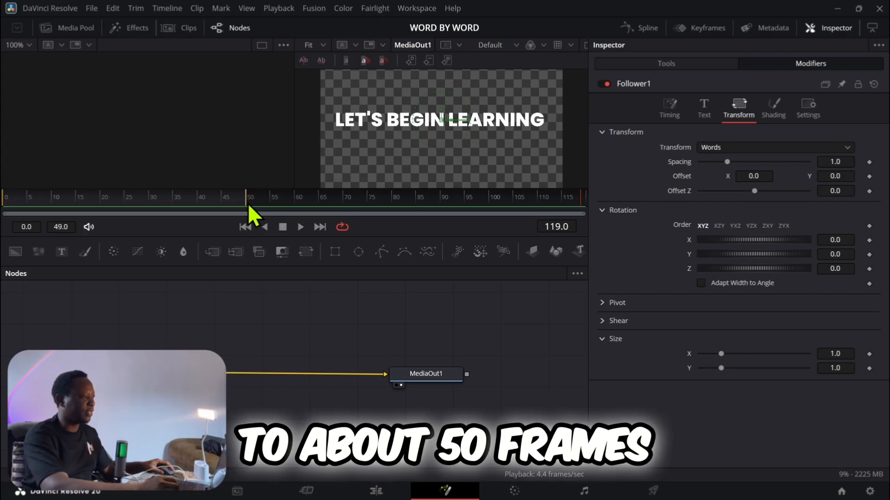
click(301, 229)
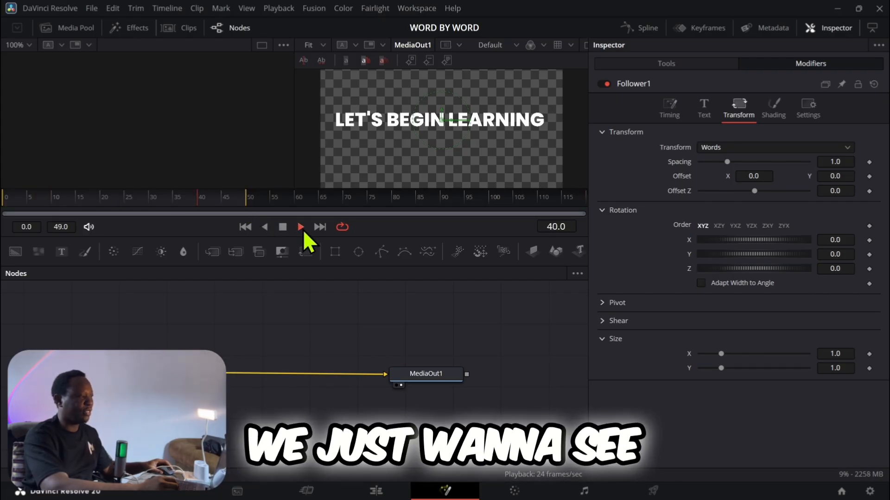
click(283, 226)
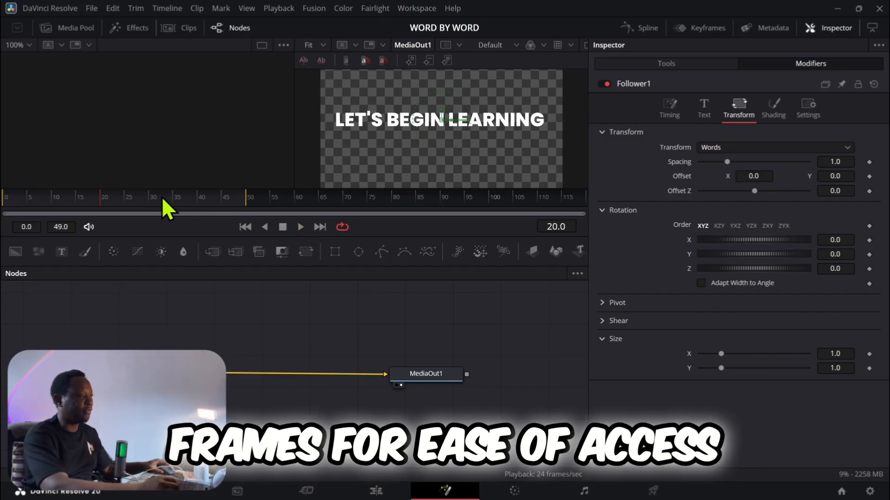
click(3, 199)
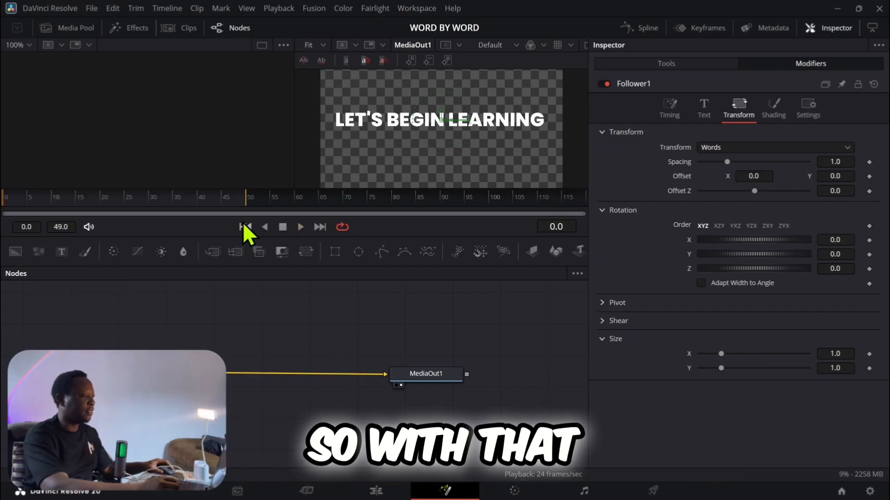
Step: Keyframe the Follower's X and Y size at 1.0 on frame 20
drag(135, 197, 101, 201)
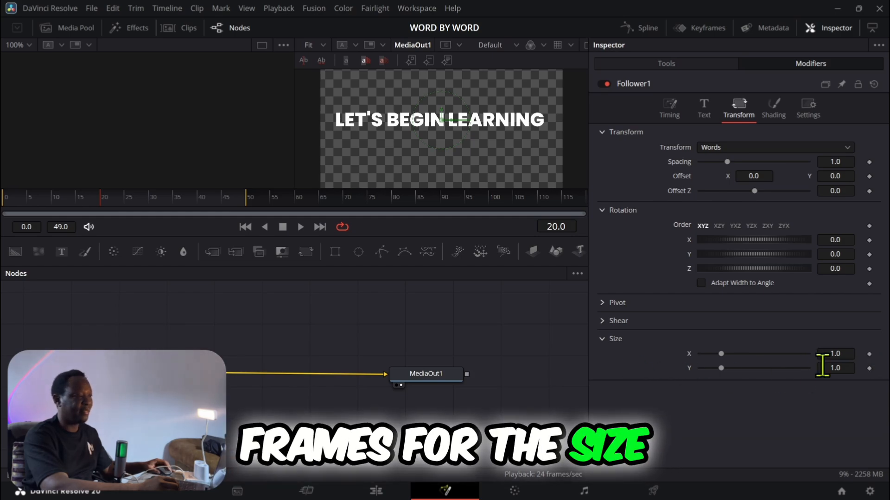
click(869, 354)
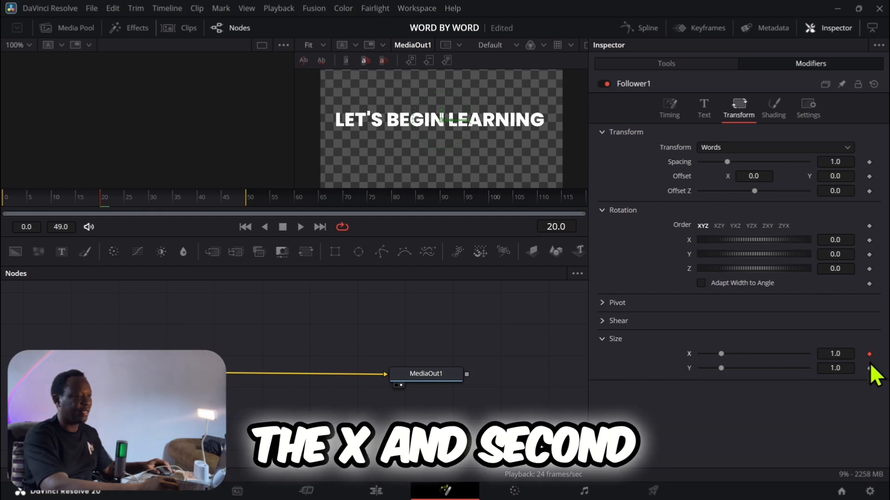
click(869, 368)
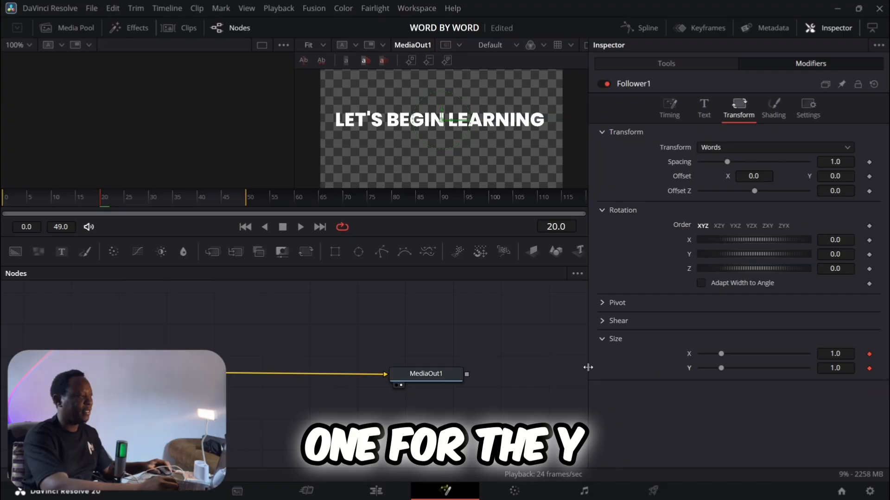
Step: Keyframe the Follower's X and Y size at 0.0 on frame 0
drag(61, 198, 2, 199)
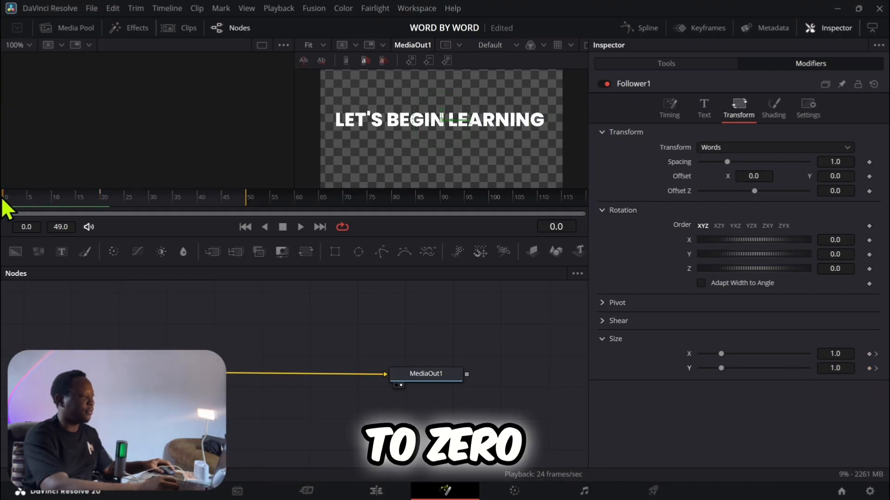
click(869, 354)
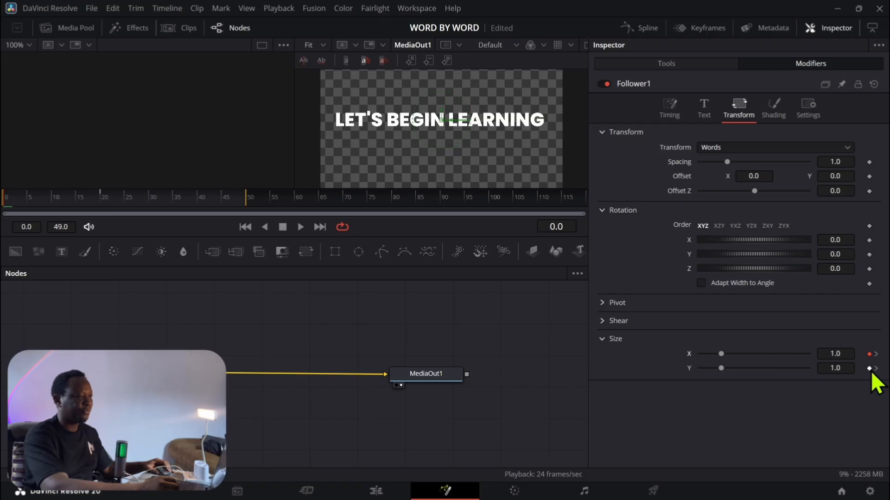
click(869, 369)
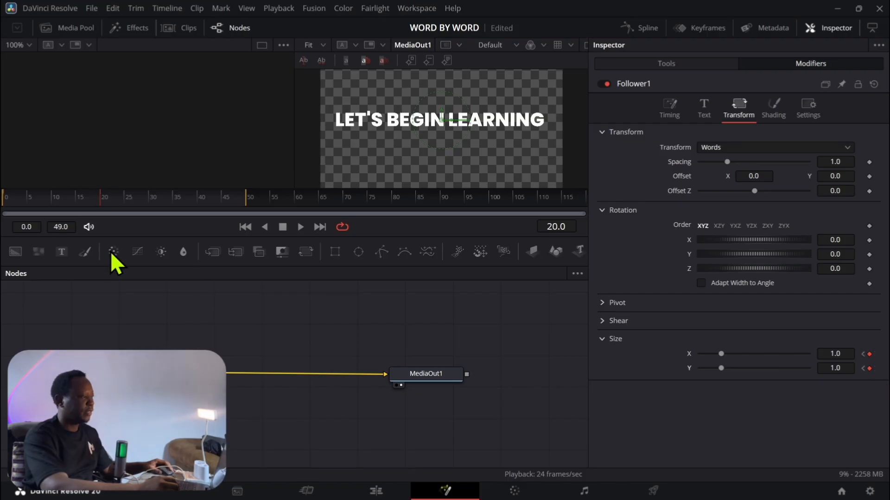
drag(98, 202, 2, 201)
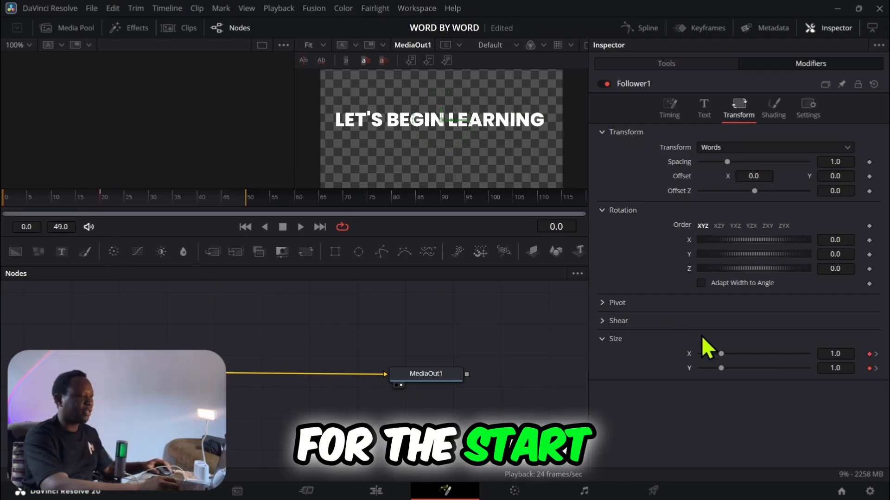
drag(720, 354, 669, 362)
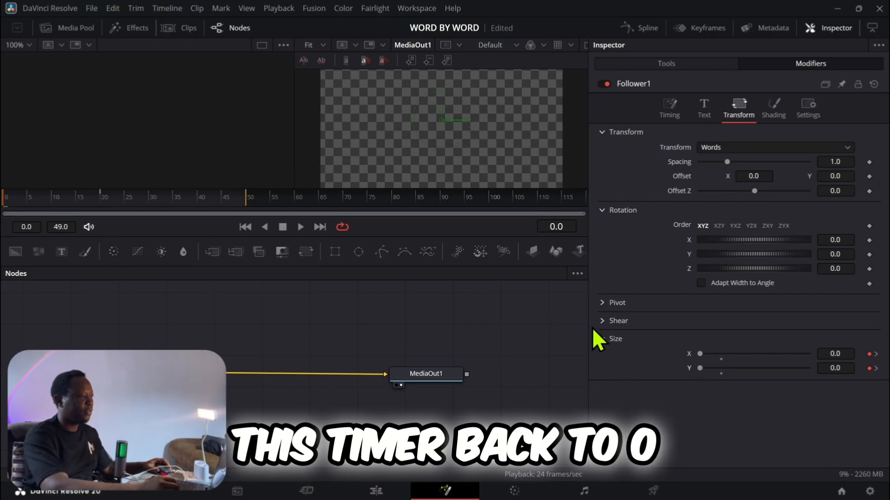
Step: Play back the word scaling animation and set the Follower's timing range to Character Range
click(301, 227)
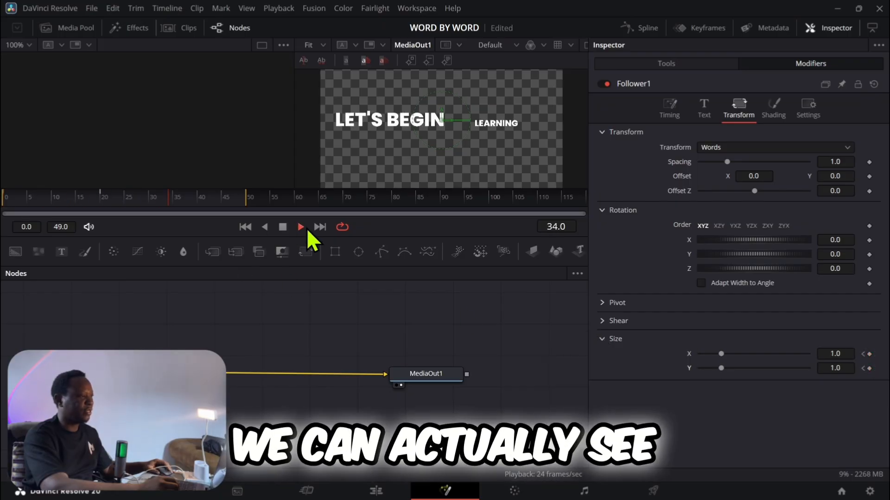
click(280, 227)
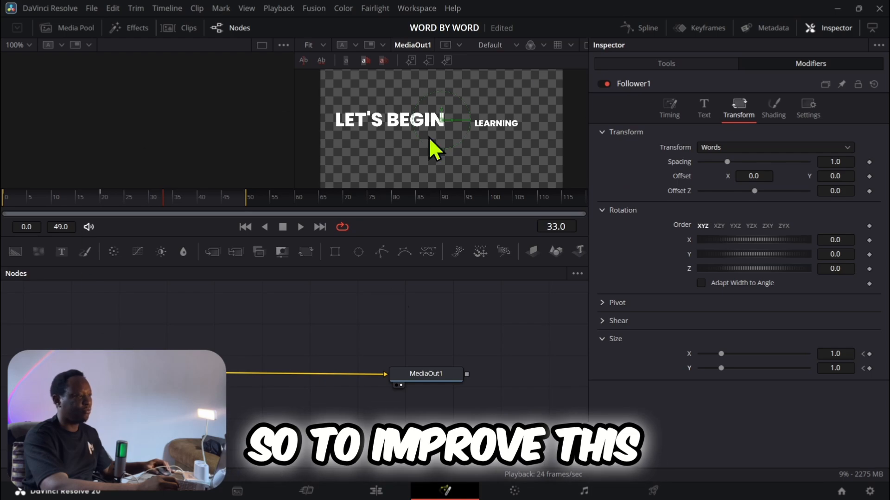
click(670, 109)
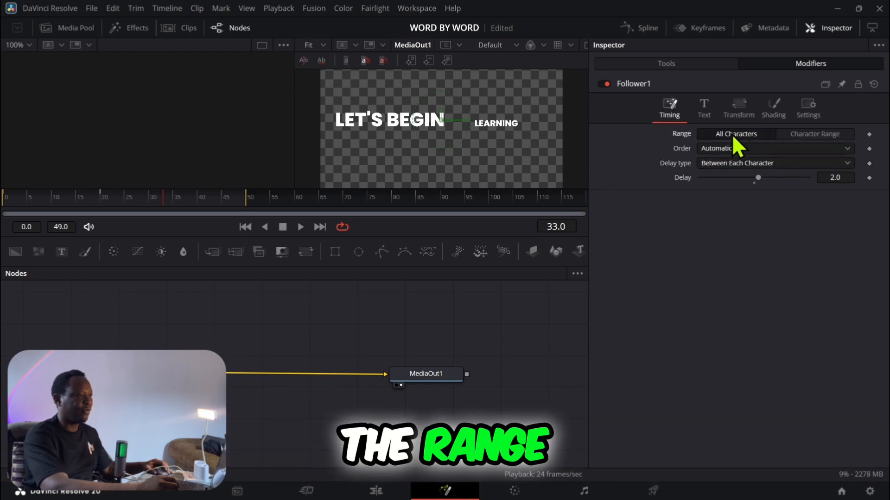
click(810, 134)
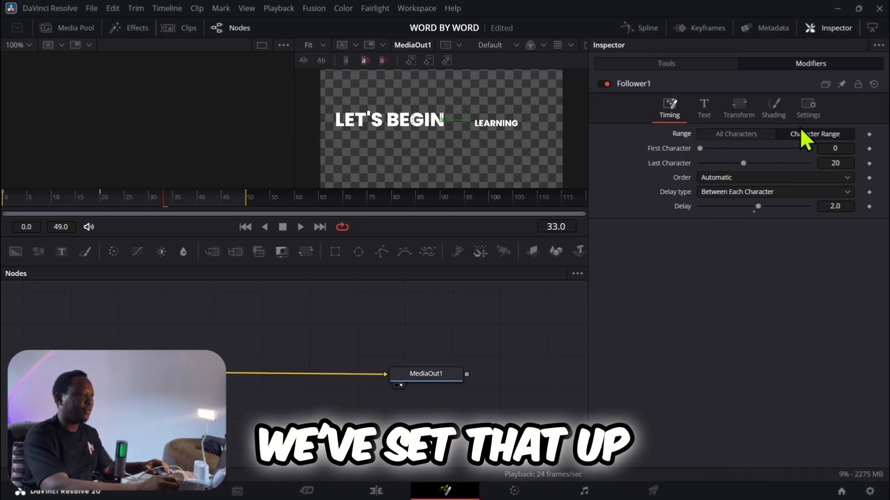
Step: Enable motion blur on the WBW node with a quality of 5
click(804, 115)
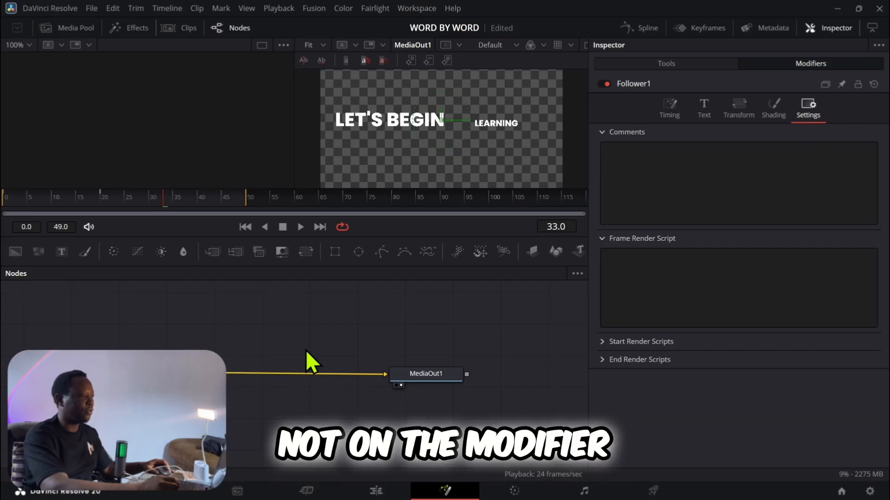
click(436, 372)
click(155, 375)
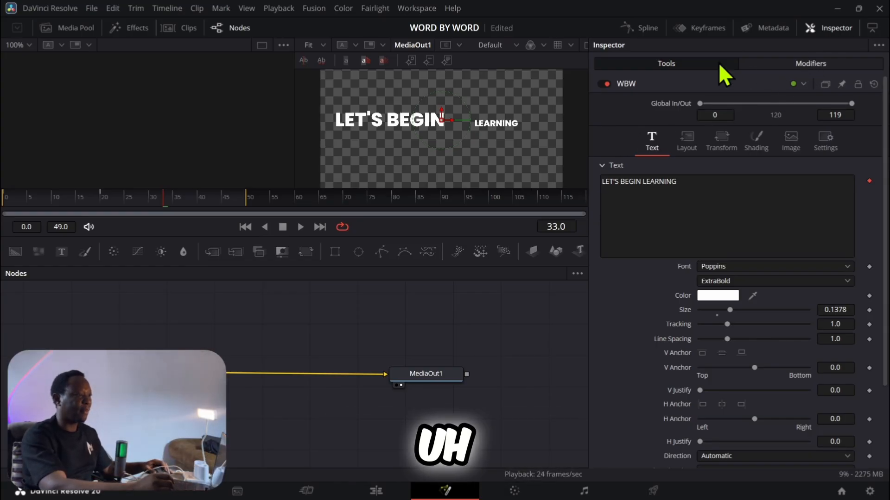
click(825, 141)
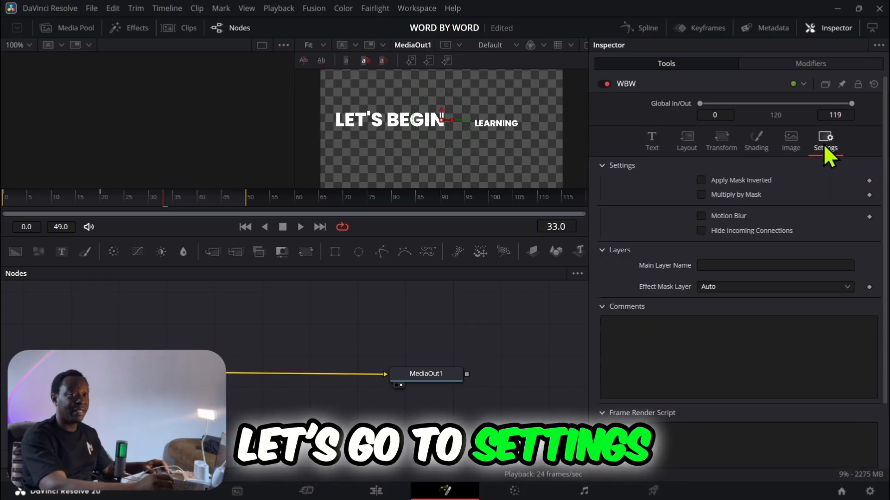
click(700, 216)
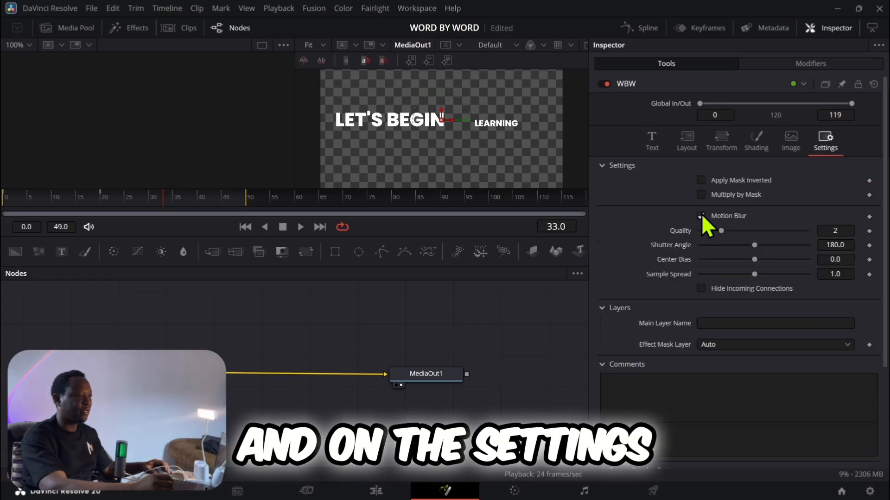
drag(715, 226, 753, 234)
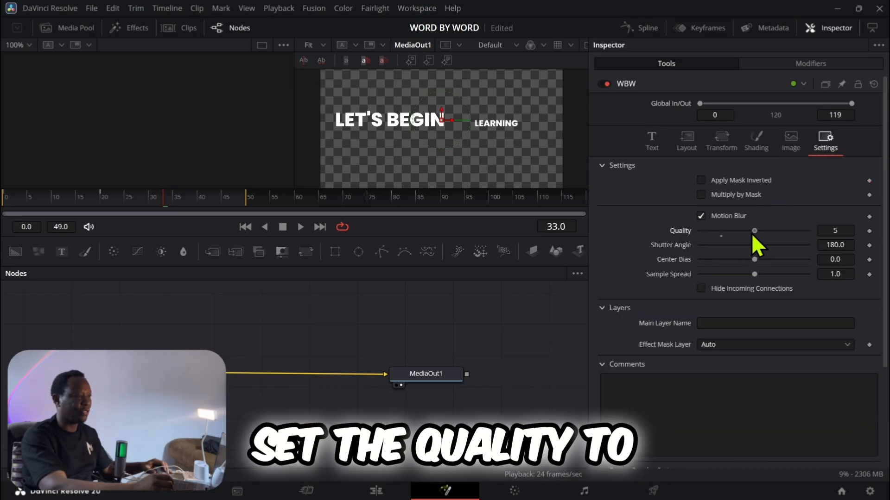
Step: Change the WBW text color to yellow
click(650, 146)
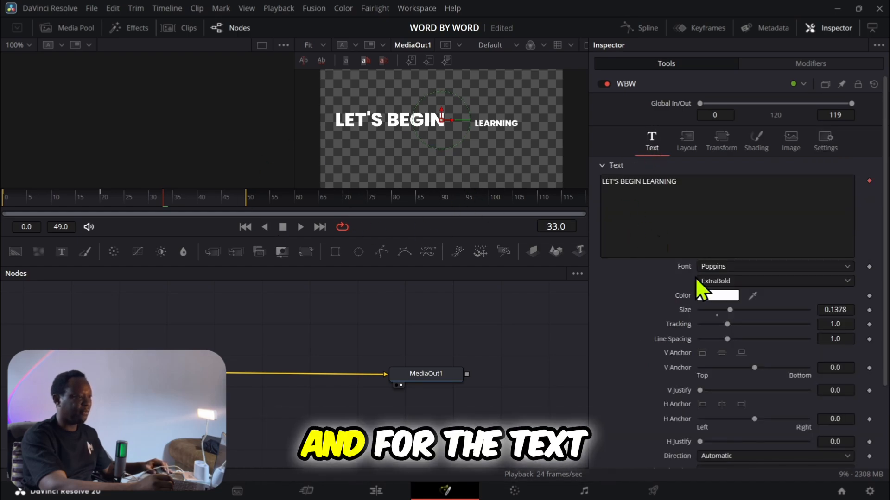
click(704, 296)
drag(544, 175, 546, 158)
click(560, 352)
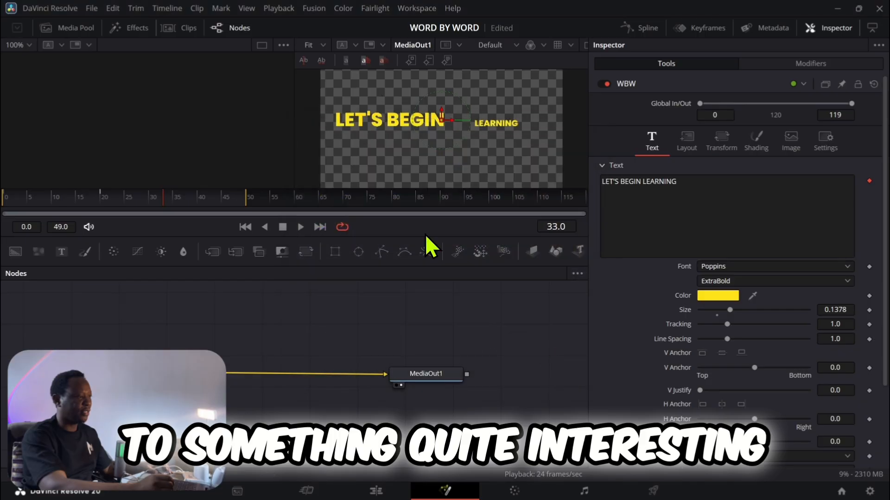
Step: Play back the animation and reduce the WBW node's motion blur quality to 3
click(299, 226)
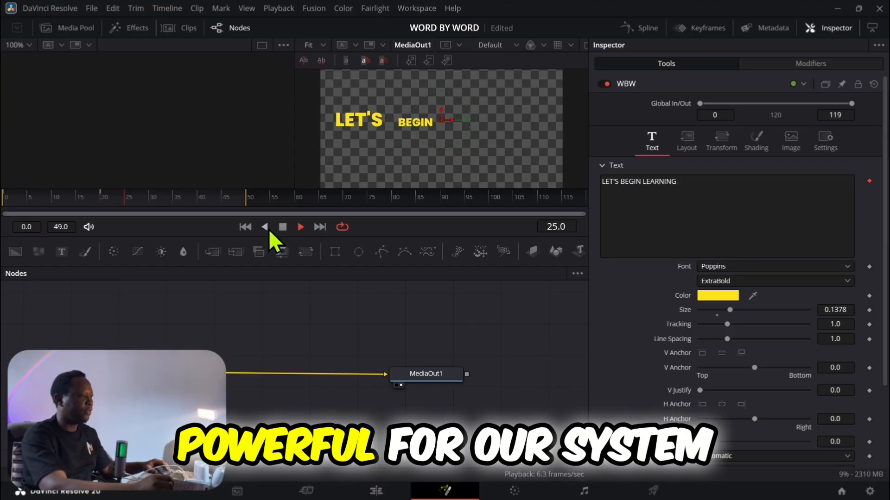
click(283, 227)
click(825, 137)
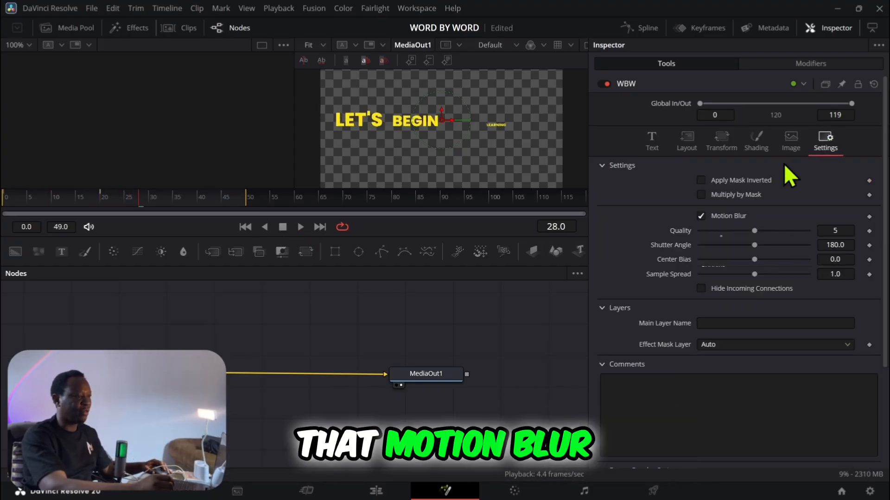
drag(755, 231, 722, 231)
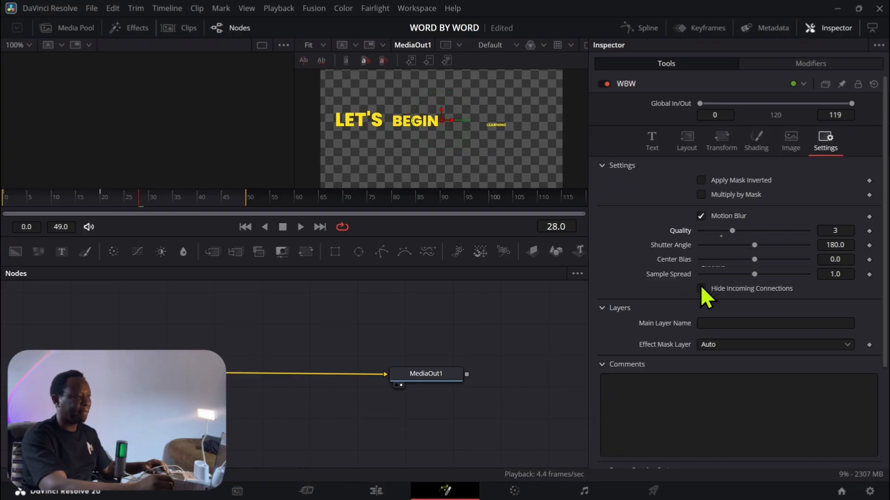
Step: Save the project and insert a Soft Glow node between the WBW and MediaOut1 nodes
key(ctrl+s)
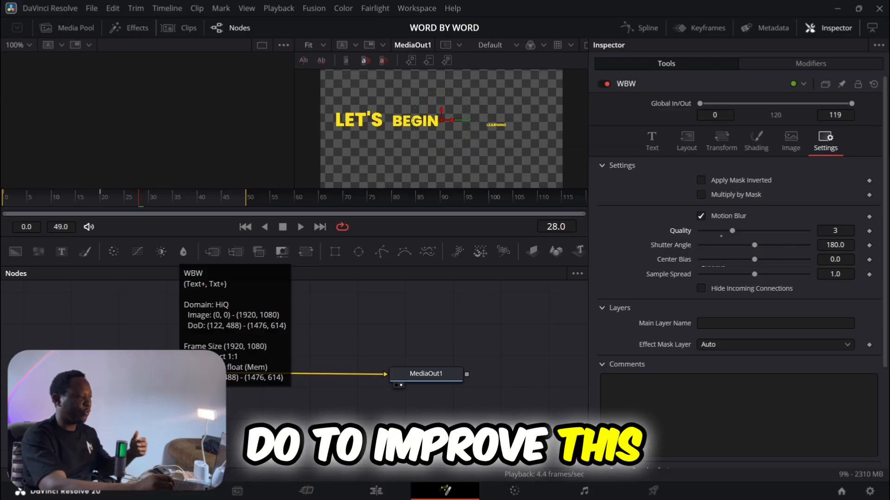
drag(154, 373, 121, 371)
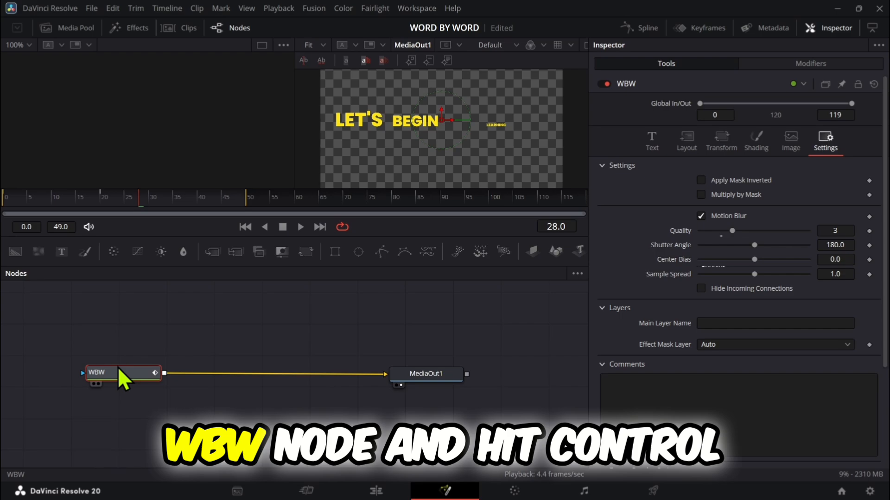
key(shift+space)
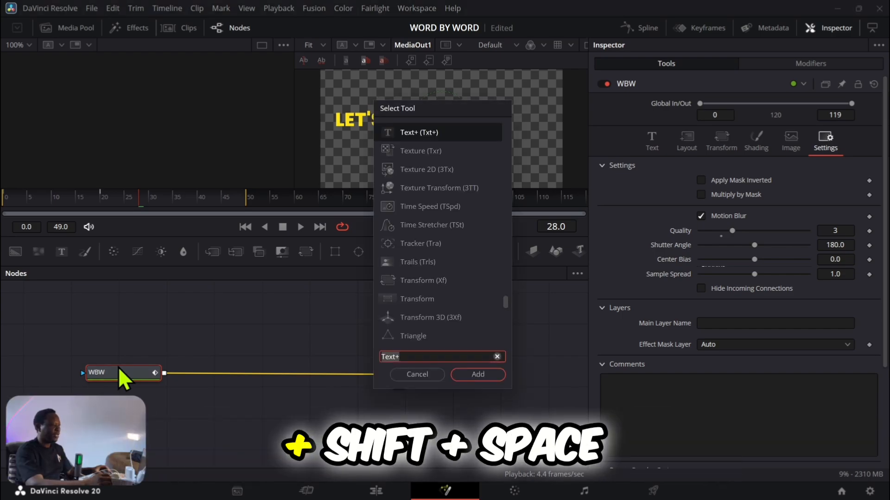
text(GL)
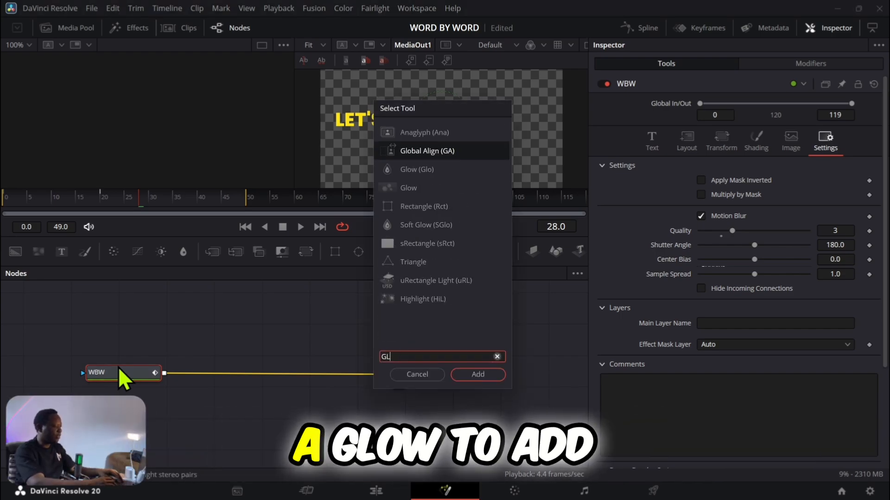
text(OW)
click(420, 165)
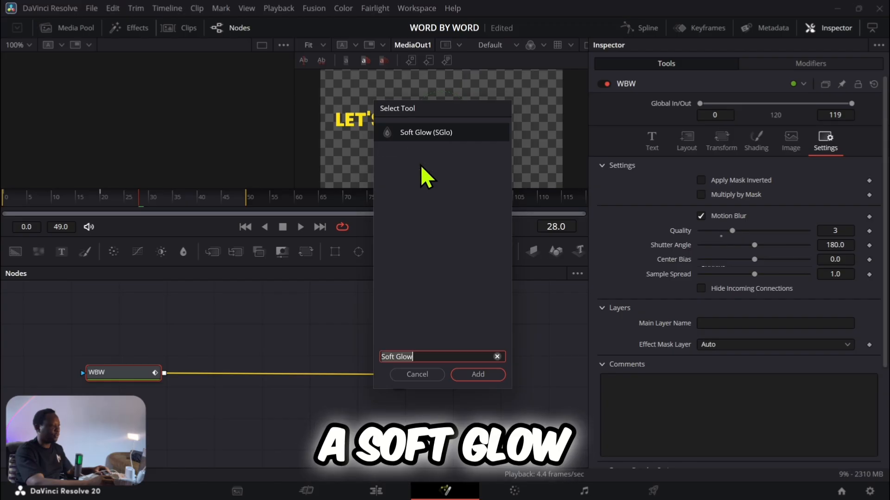
click(472, 372)
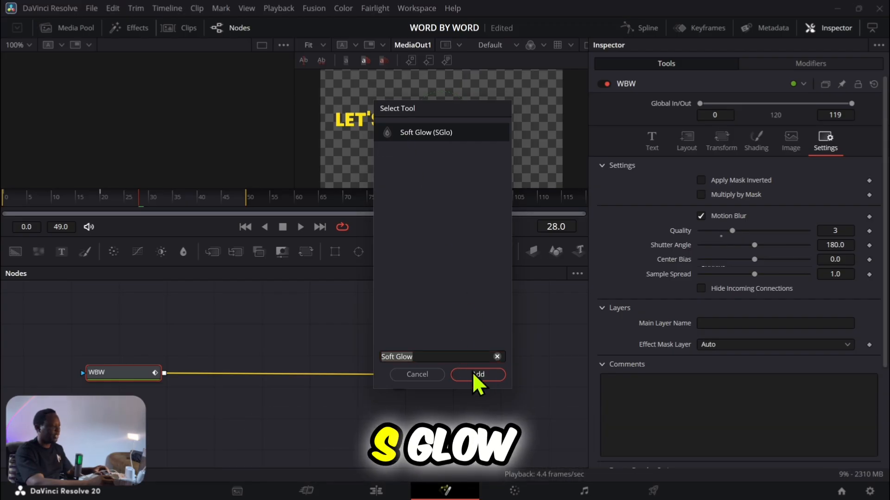
Step: Reduce the Soft Glow gain to about 0.695 and reposition the glow node between its neighbours
drag(243, 375, 270, 372)
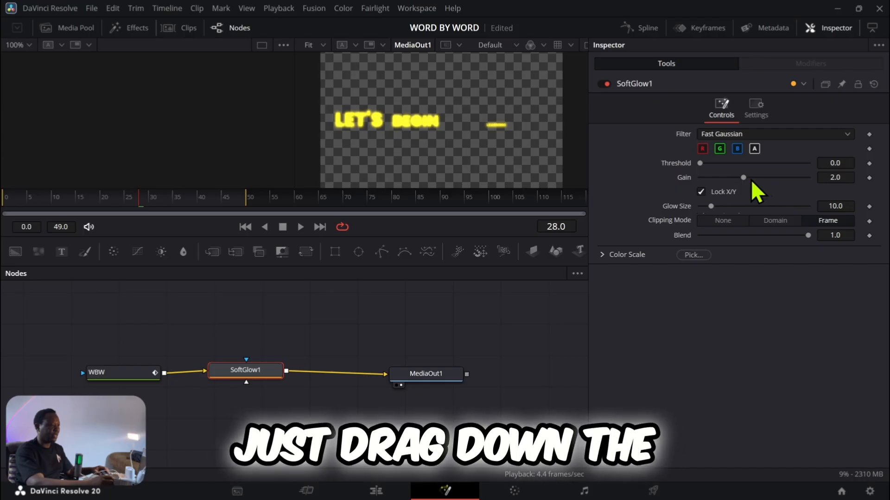
drag(744, 179, 716, 180)
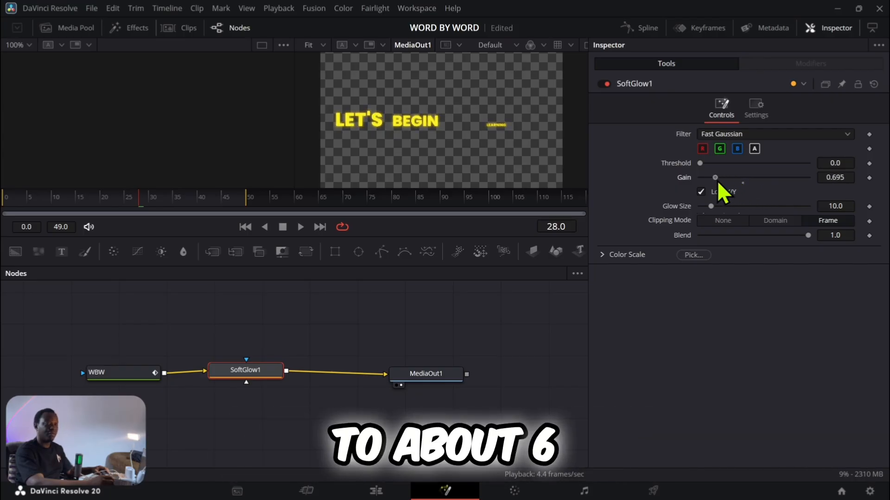
drag(235, 372, 244, 375)
Step: Move MediaOut1 to make more room and add a Drop Shadow node to the composition
drag(410, 375, 460, 373)
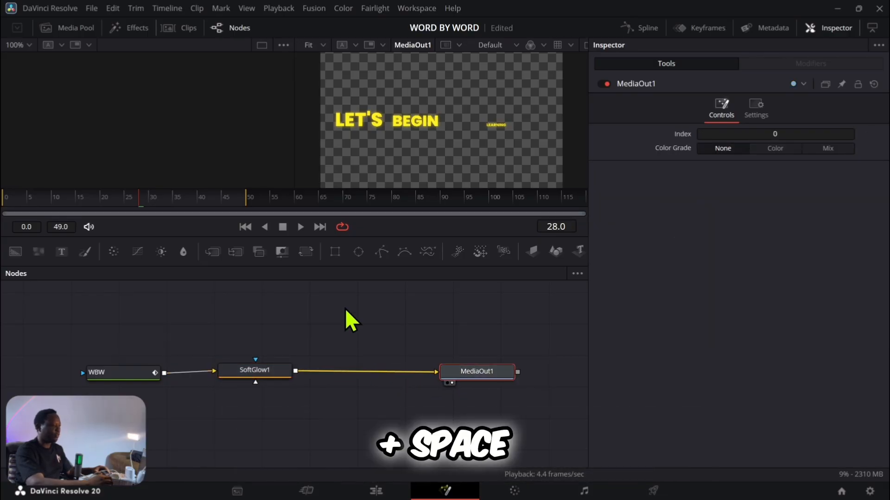
key(ctrl+space)
text(SHADOW)
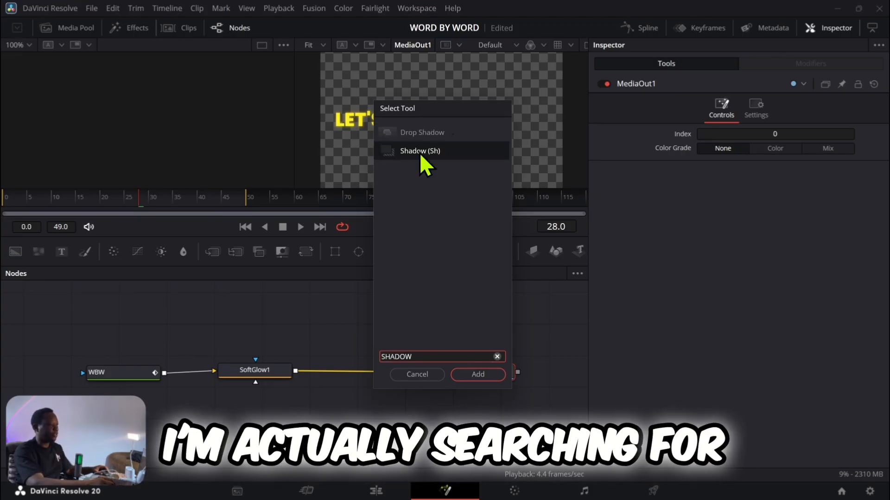
click(421, 132)
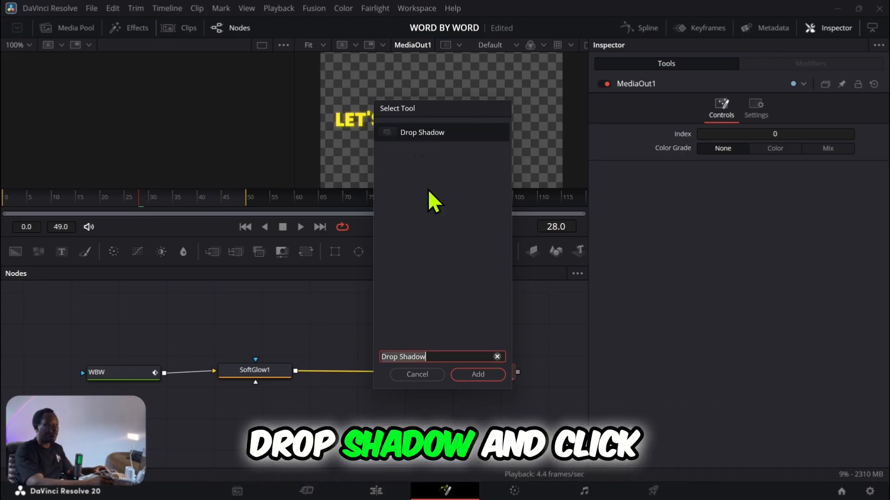
click(468, 373)
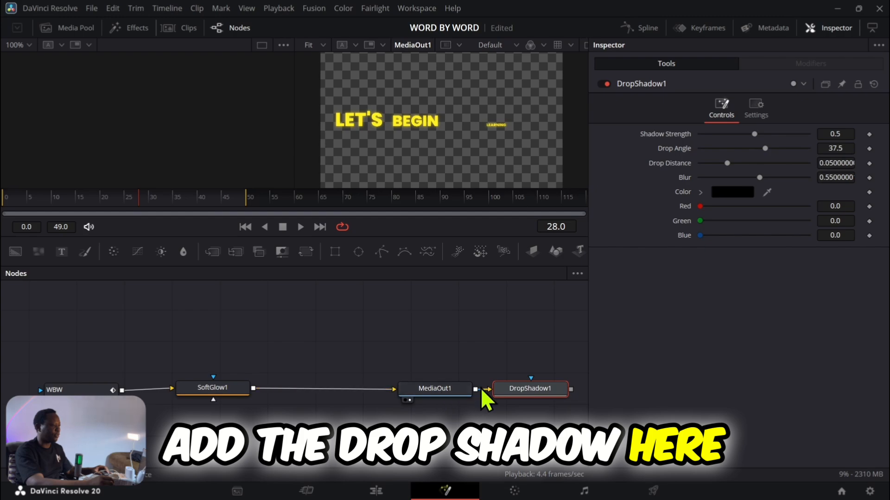
Step: Detach the Drop Shadow node from MediaOut1 and wire it between the WBW and SoftGlow1 nodes
drag(501, 389, 301, 355)
drag(91, 393, 47, 393)
drag(321, 346, 158, 341)
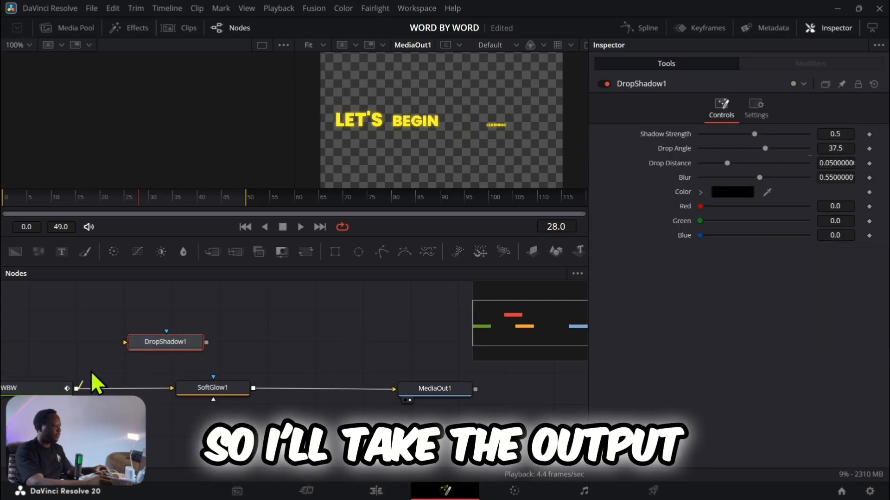
drag(91, 374, 173, 387)
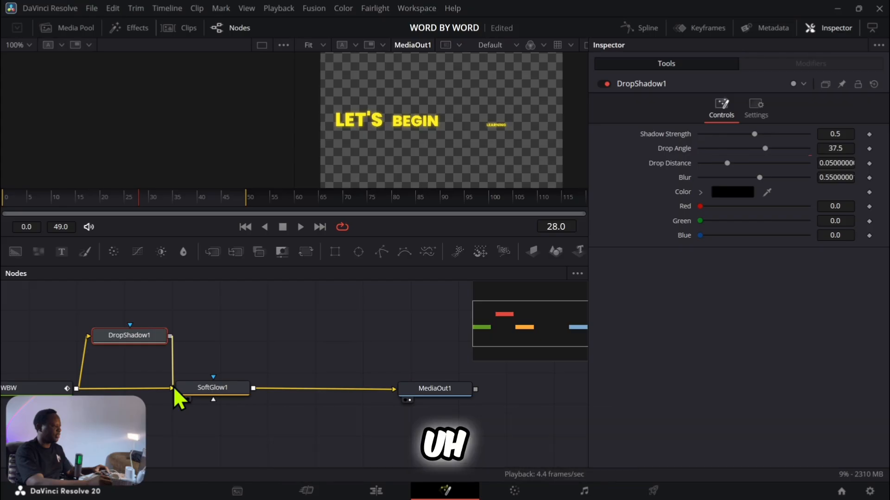
mouse_move(137, 342)
mouse_down()
mouse_move(134, 366)
mouse_move(138, 333)
mouse_up()
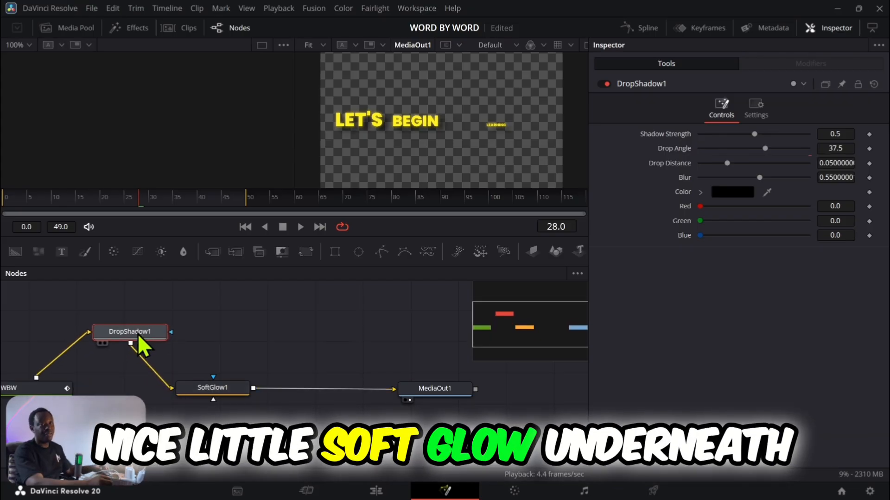
Step: Set the drop shadow color to a very dark blue and line up SoftGlow1 beside DropShadow1
click(700, 192)
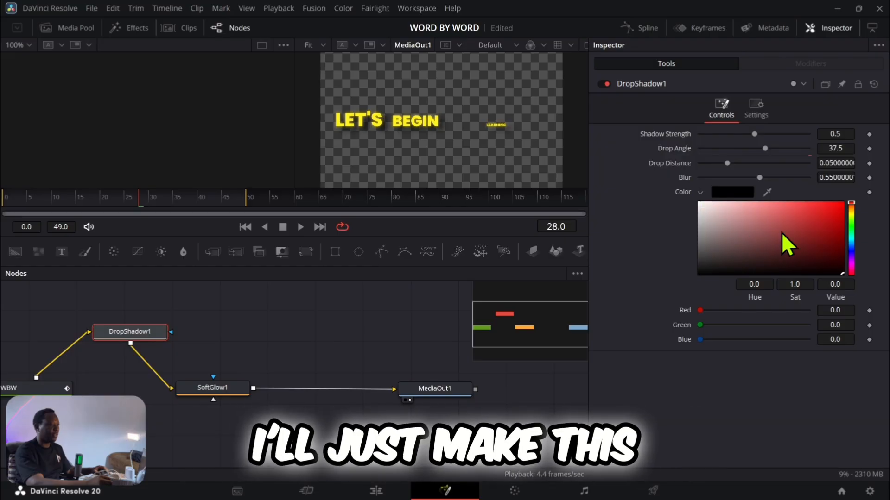
click(852, 249)
drag(783, 232, 760, 271)
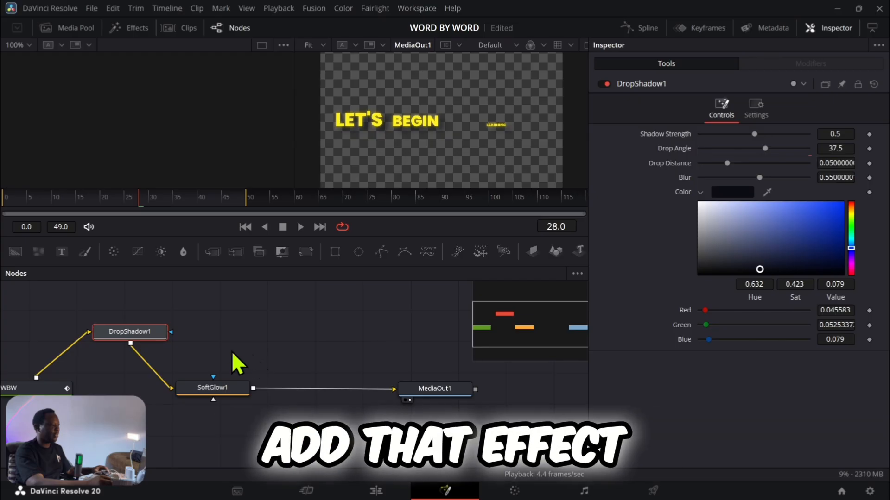
drag(211, 388, 277, 332)
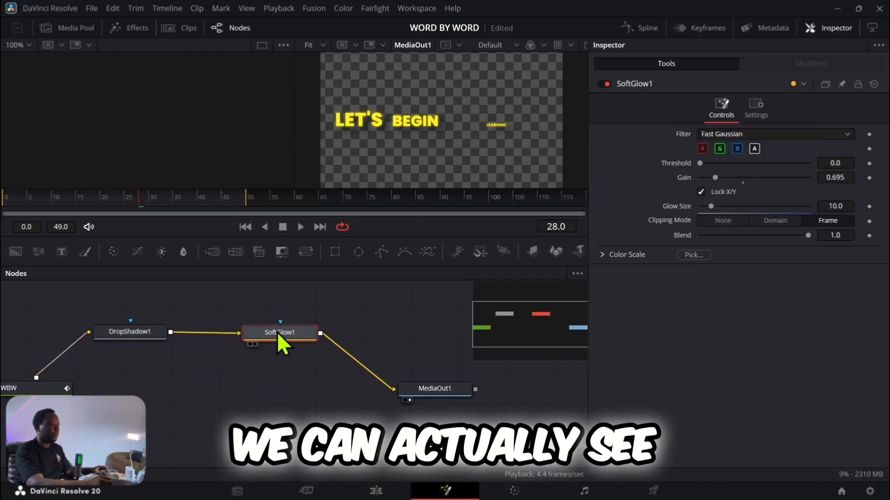
Step: Switch to the Edit page, find the Solid Color generator and place it on the track above the WBW clip
click(373, 493)
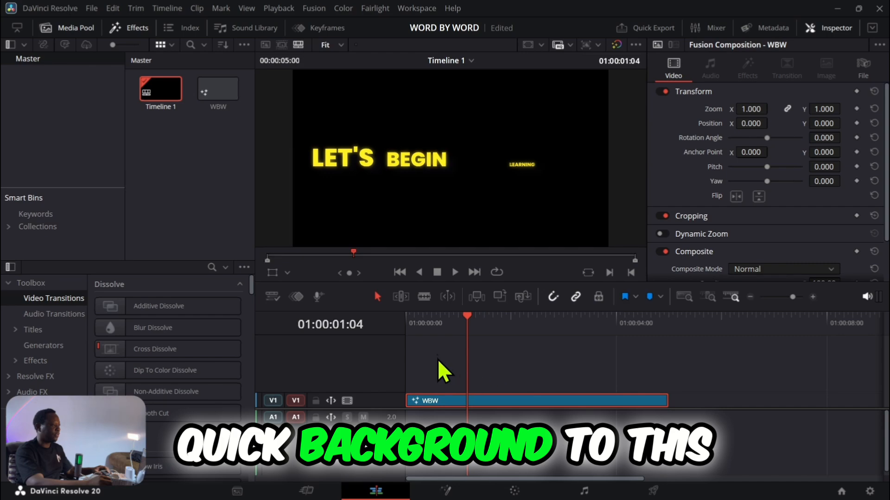
drag(468, 319, 459, 316)
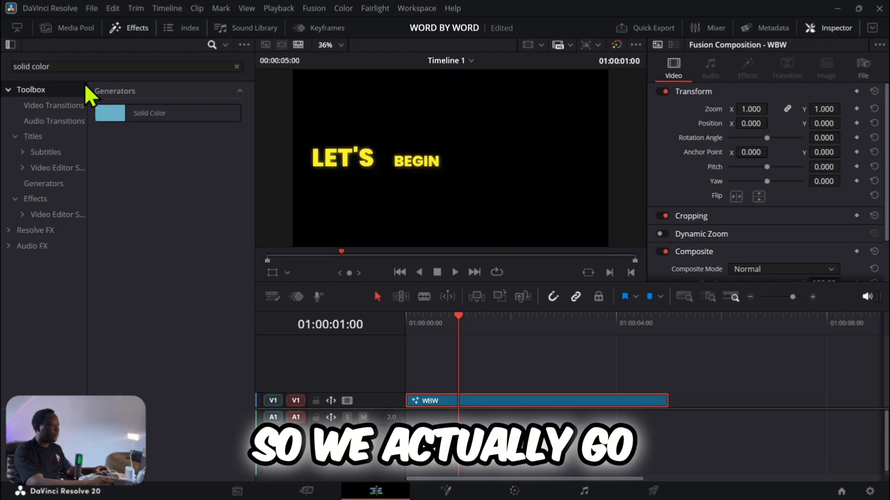
click(236, 66)
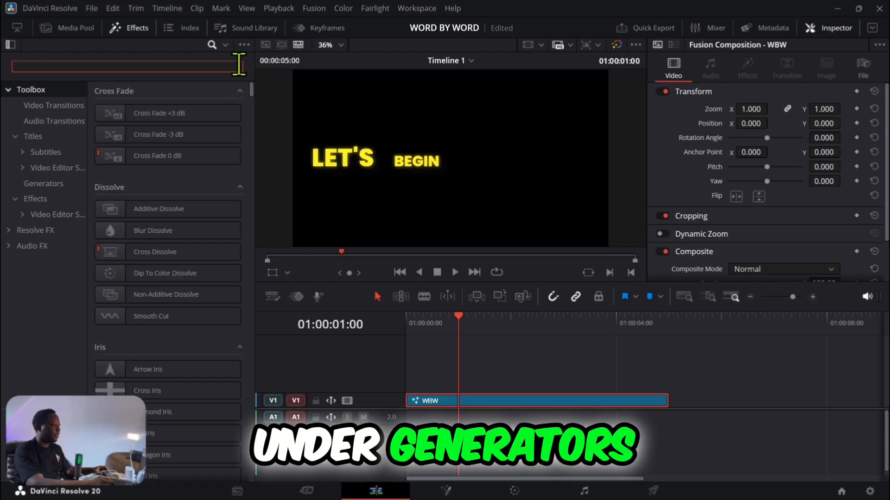
click(35, 88)
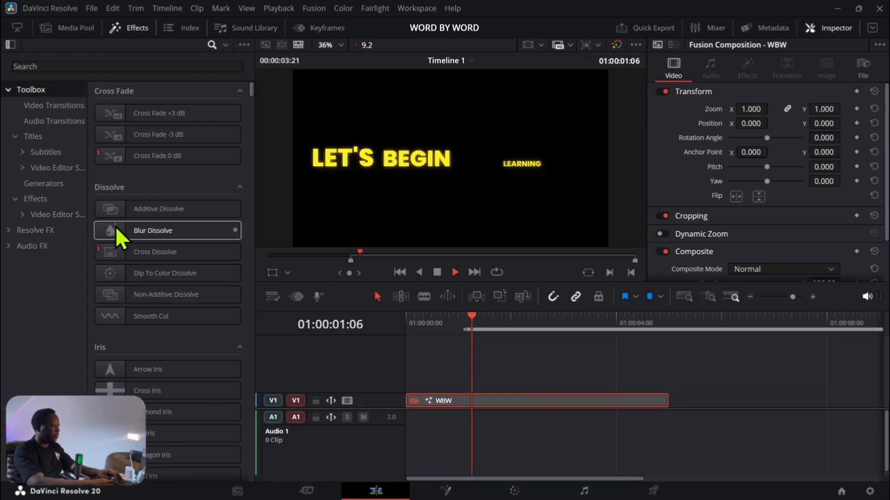
click(94, 63)
text(solid)
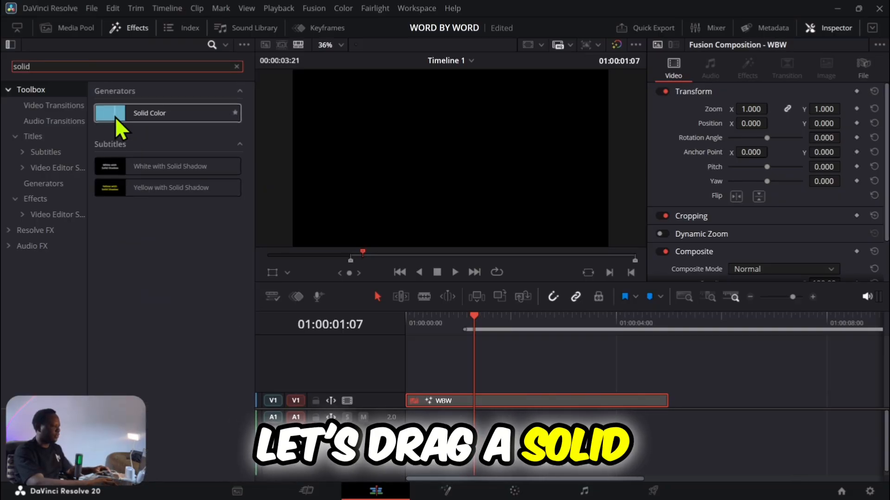
drag(115, 117, 424, 380)
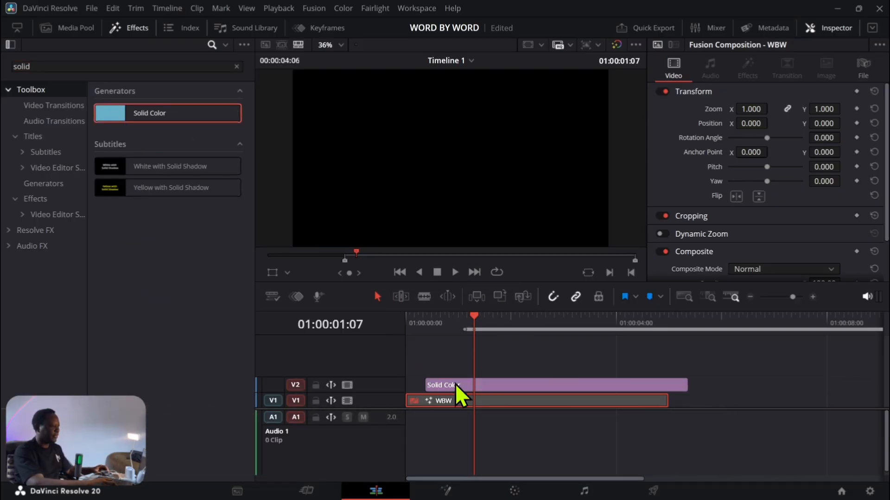
Step: Align the Solid Color clip with the WBW clip, move WBW to track V3 above it and re-enable WBW
click(455, 383)
drag(486, 402, 476, 363)
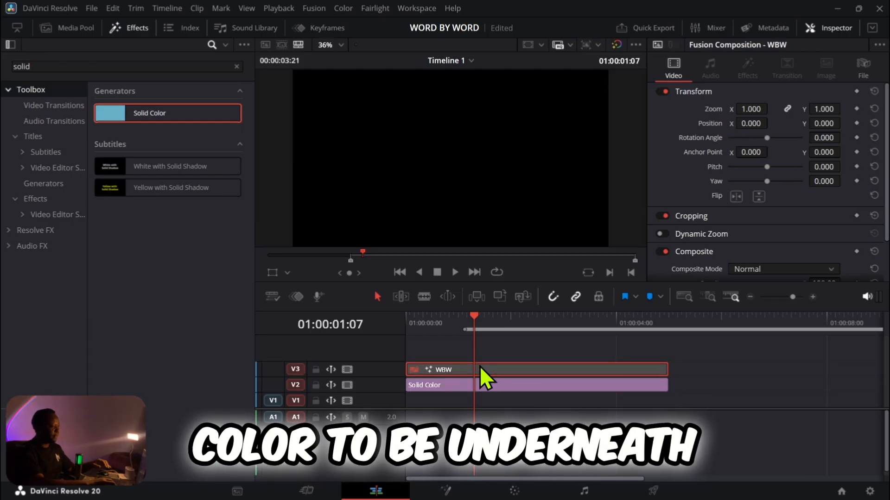
key(d)
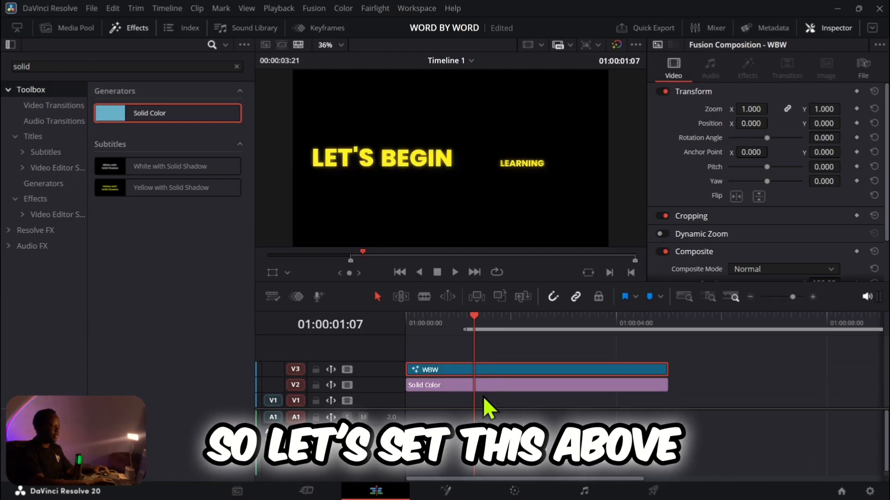
Step: Try a dark blue (#0c0759) as the Solid Color clip's background color
click(481, 387)
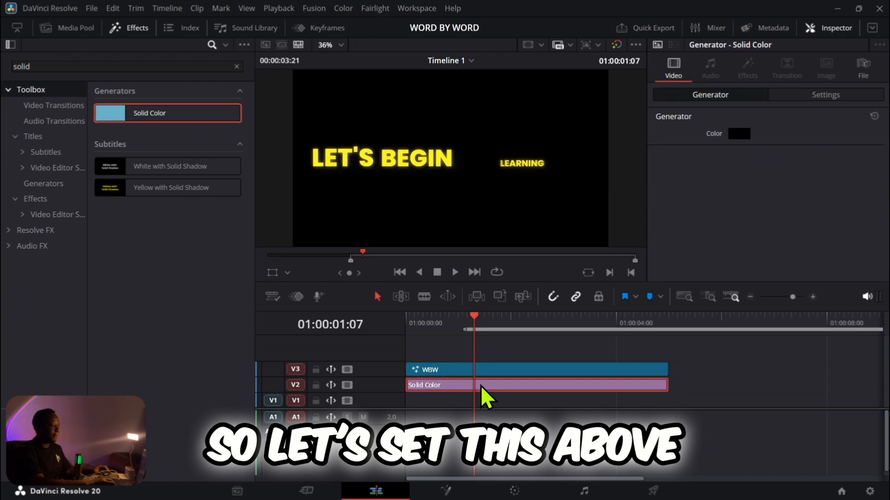
click(739, 134)
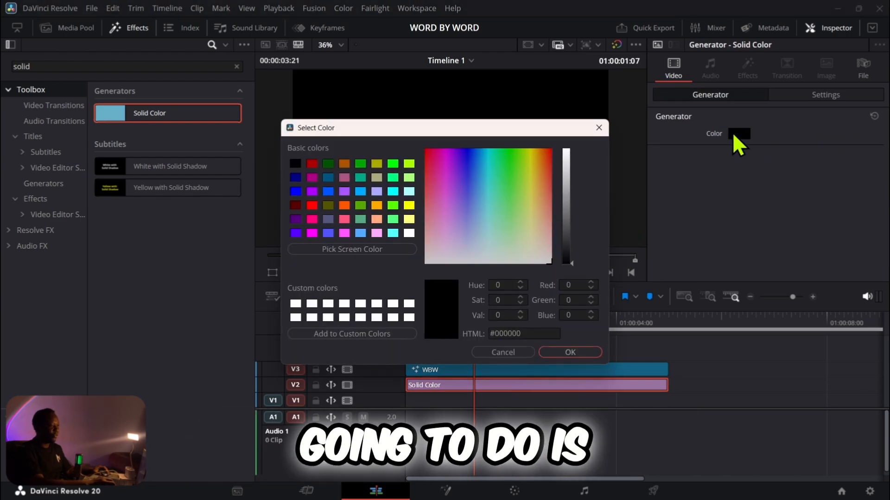
click(466, 157)
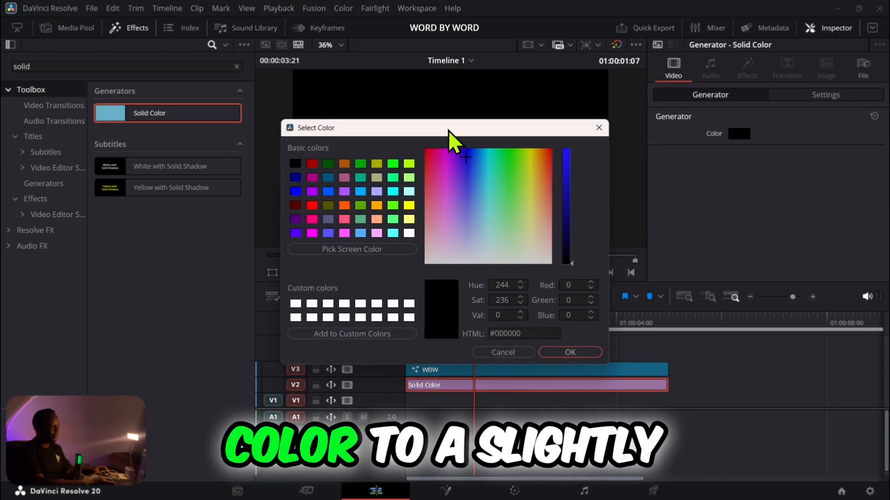
drag(449, 130, 671, 200)
mouse_move(786, 300)
mouse_down()
mouse_move(785, 308)
mouse_move(786, 297)
mouse_up()
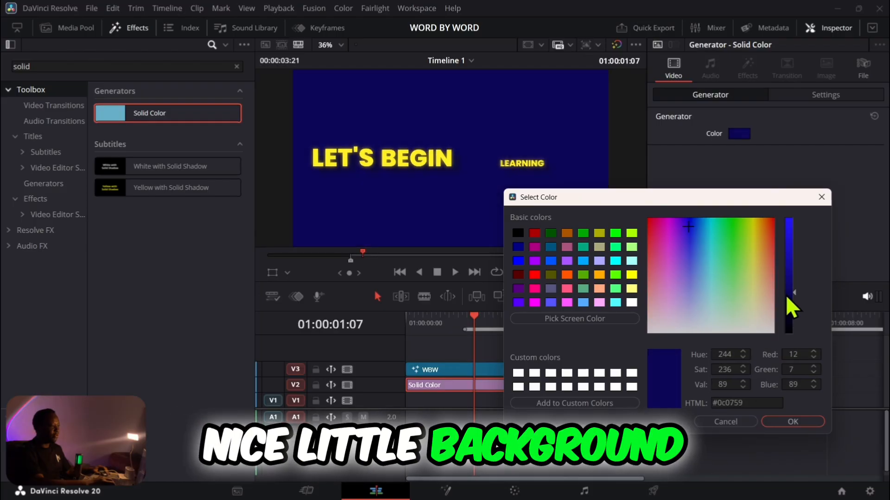
Step: Try several basic background colors, including purple darkened to #450067, and close the color picker without applying any
click(582, 232)
click(598, 248)
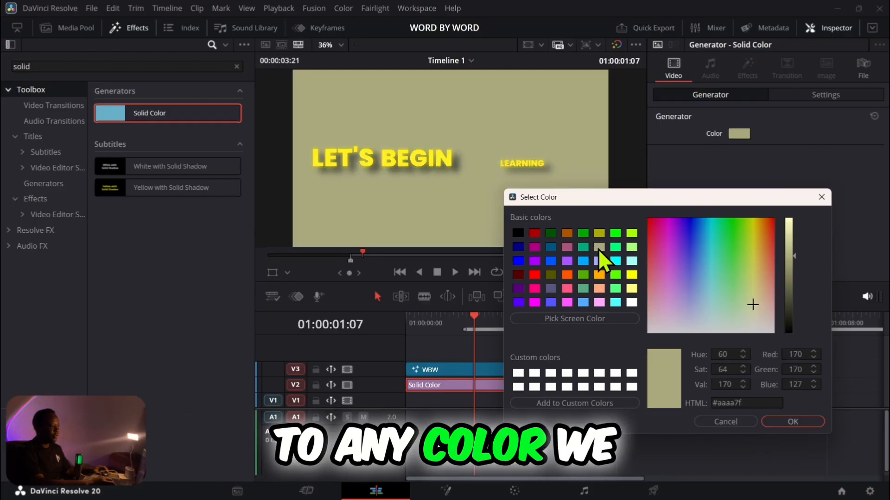
click(613, 261)
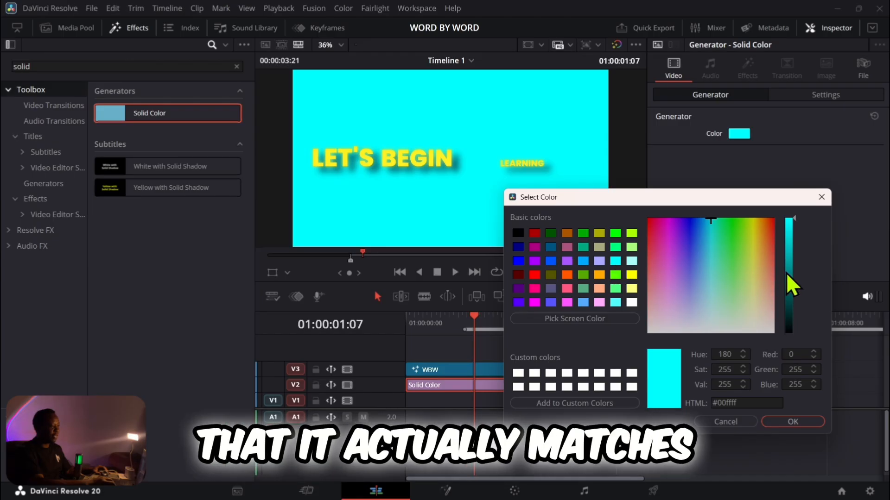
click(535, 261)
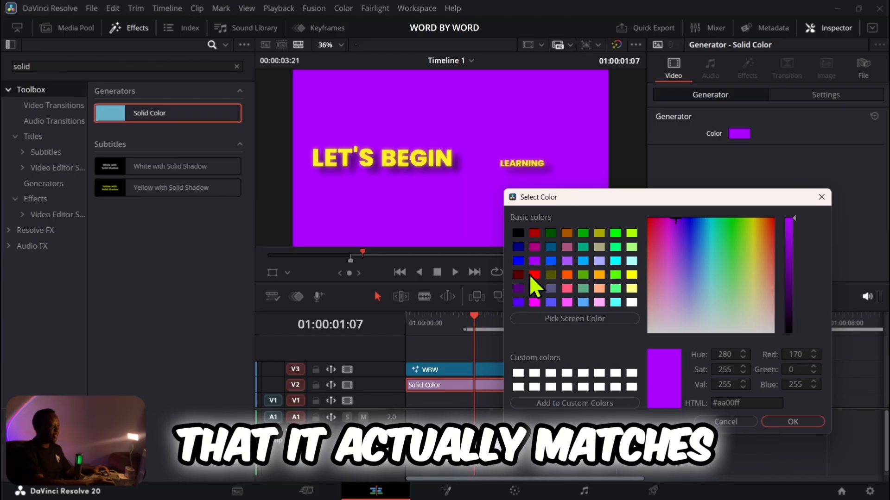
drag(790, 234, 789, 290)
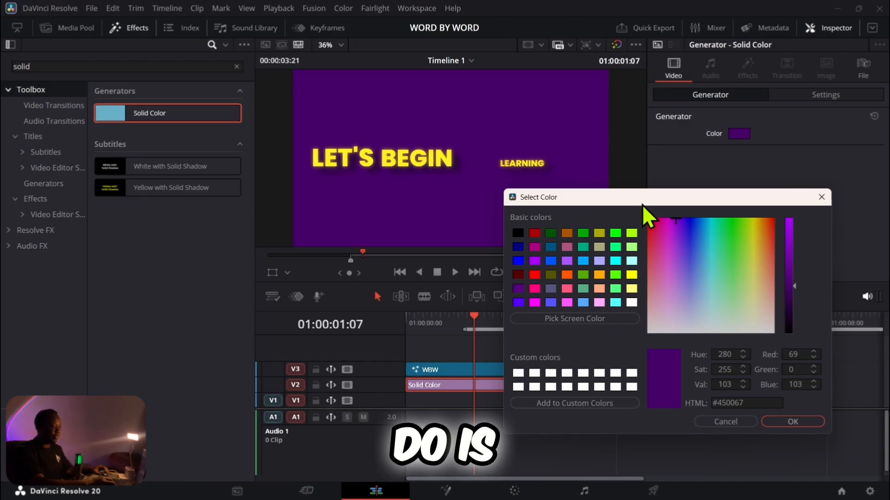
click(821, 197)
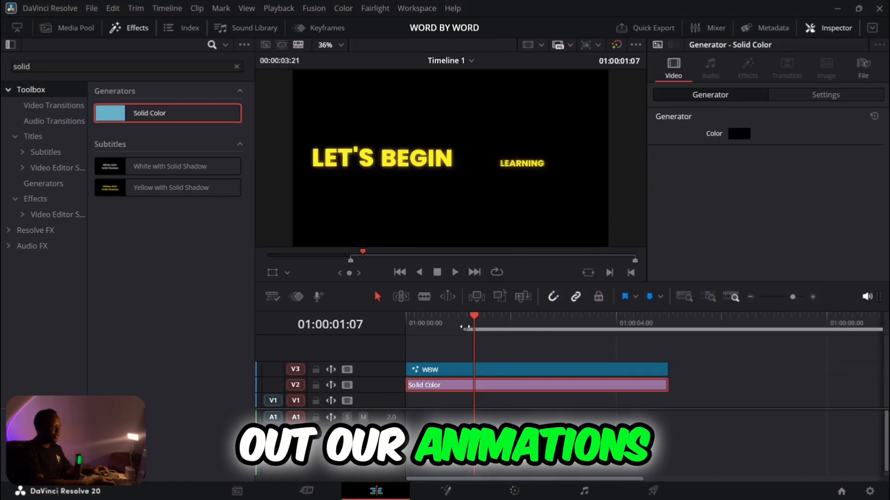
Step: Set the timeline's in point at its start and its out point at 01:00:05:00
drag(466, 329, 406, 329)
drag(662, 324, 667, 324)
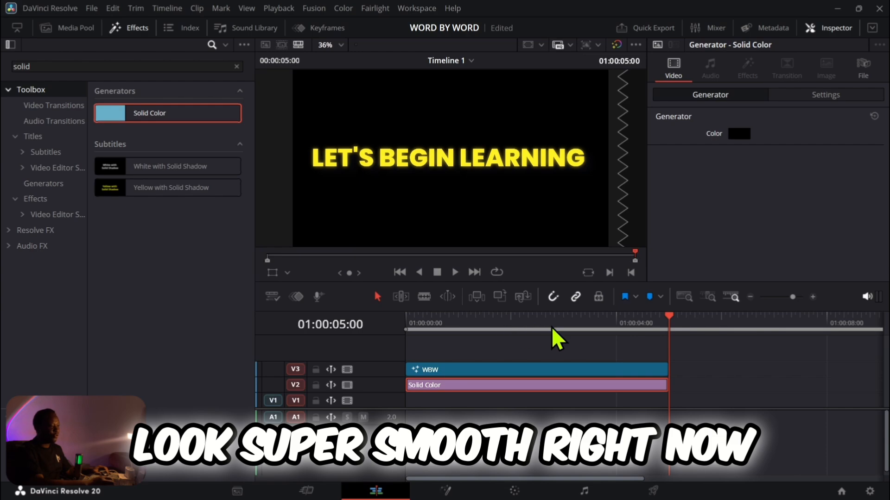
key(o)
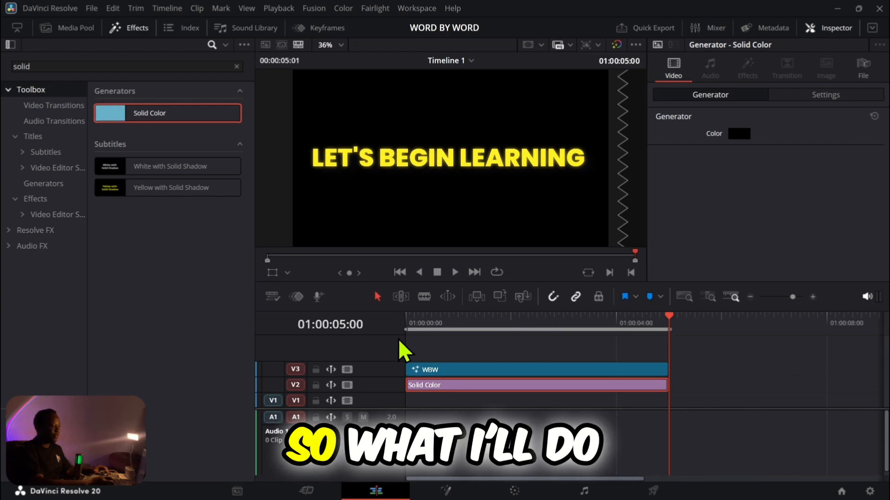
Step: Switch to the Fusion page, show the Spline editor with both WBW Word Size curves enabled and fit them in view
mouse_move(429, 499)
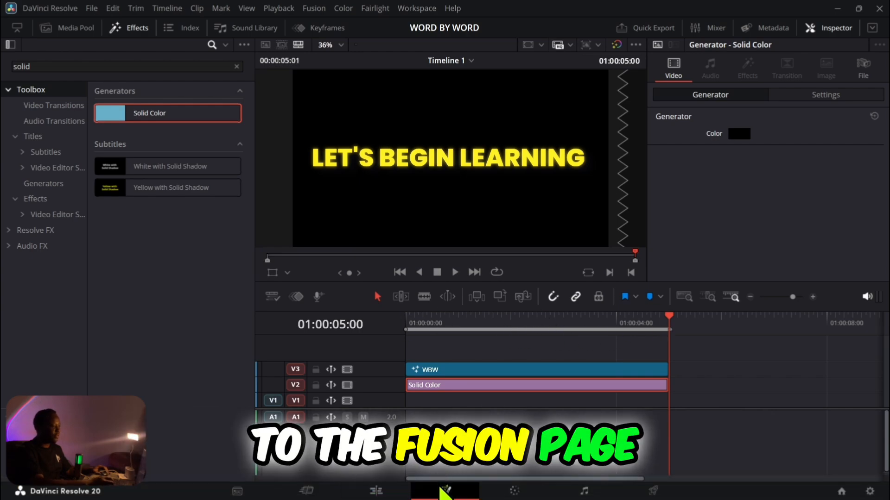
click(445, 490)
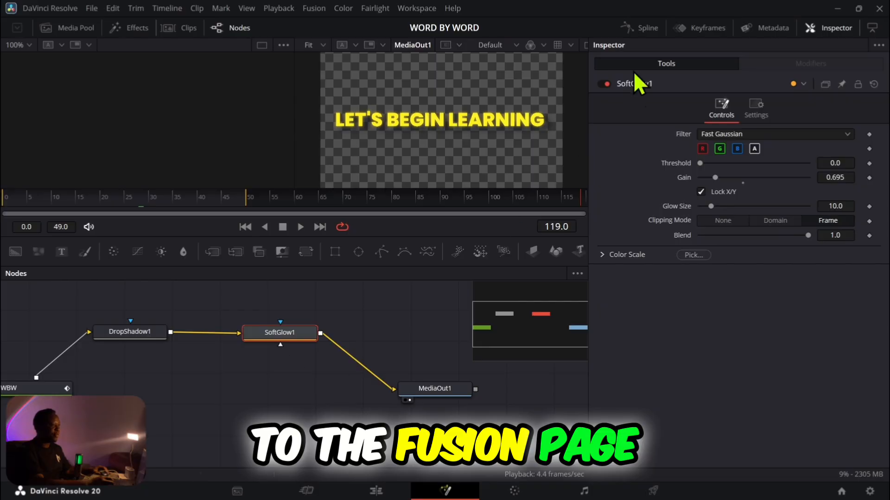
click(635, 29)
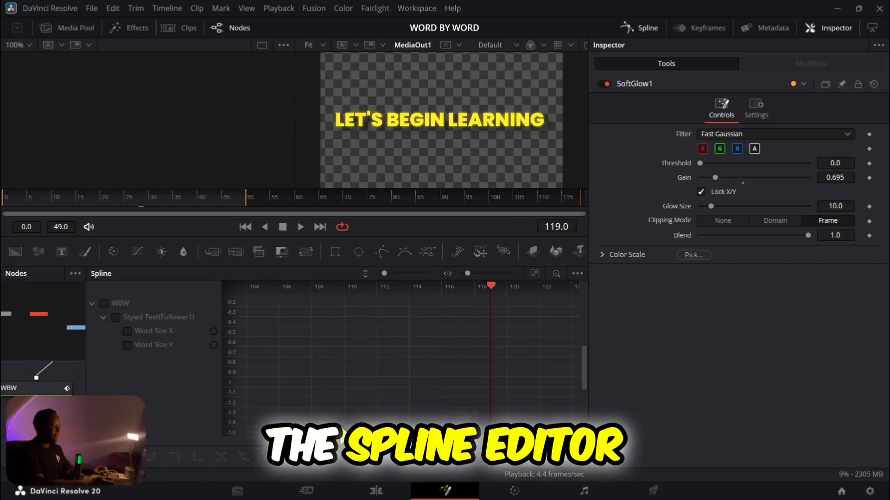
click(103, 303)
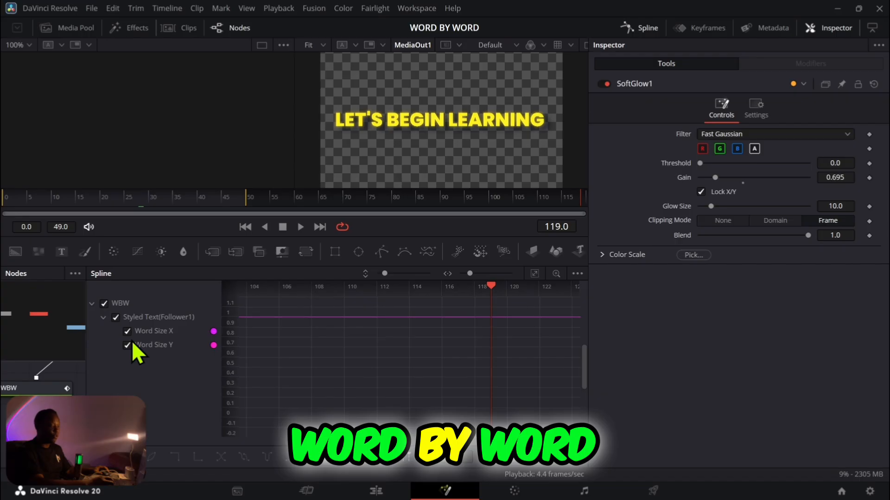
click(535, 275)
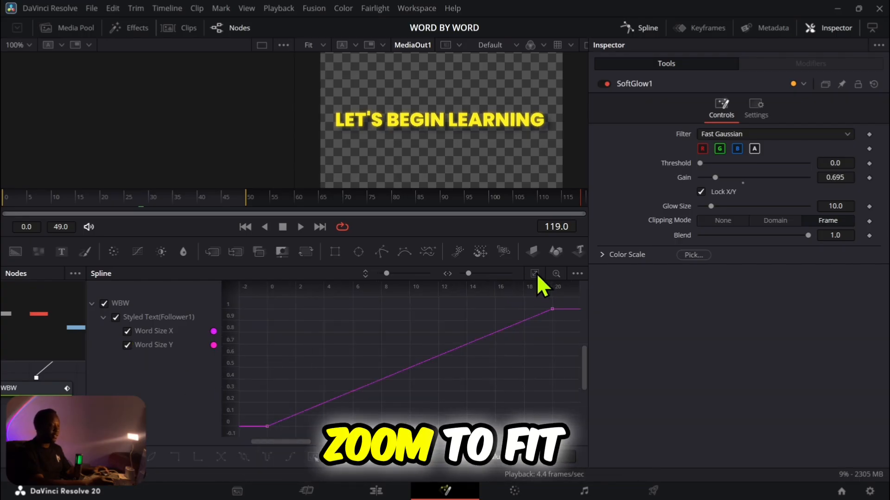
Step: Select all keyframes of the Word Size X and Y curves and apply Out Back Cubic easing
drag(562, 301, 262, 431)
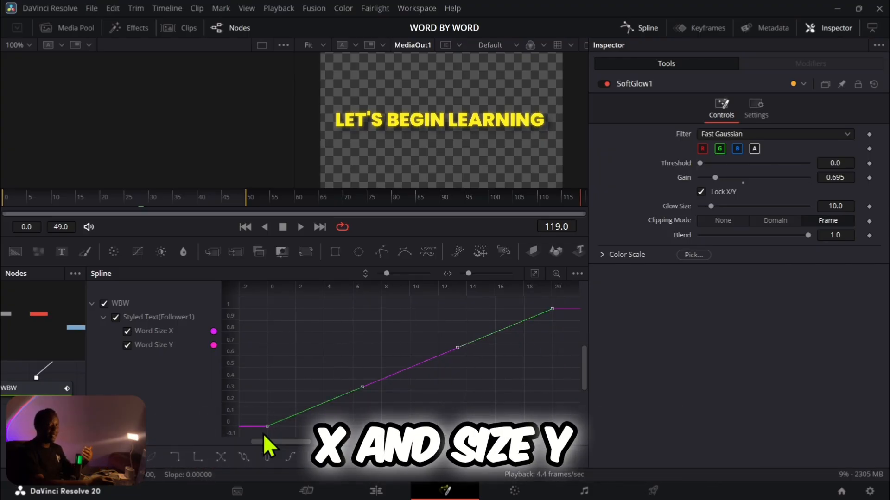
right_click(319, 406)
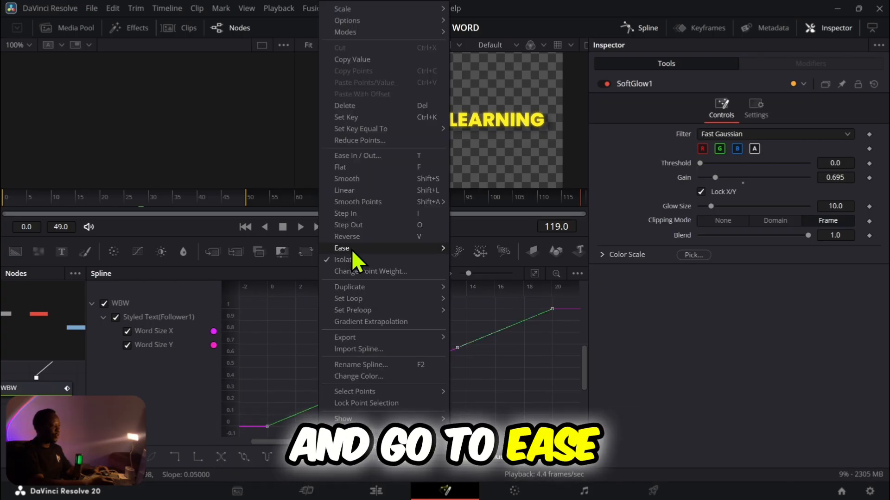
mouse_move(351, 250)
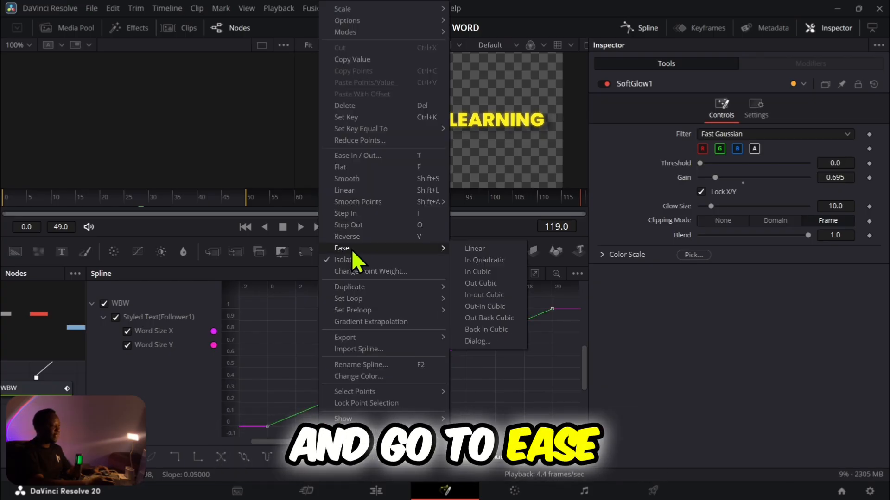
click(477, 318)
Step: Examine the eased Word Size curves and play back the text animation to check its bounce
scroll(458, 323, up, 3)
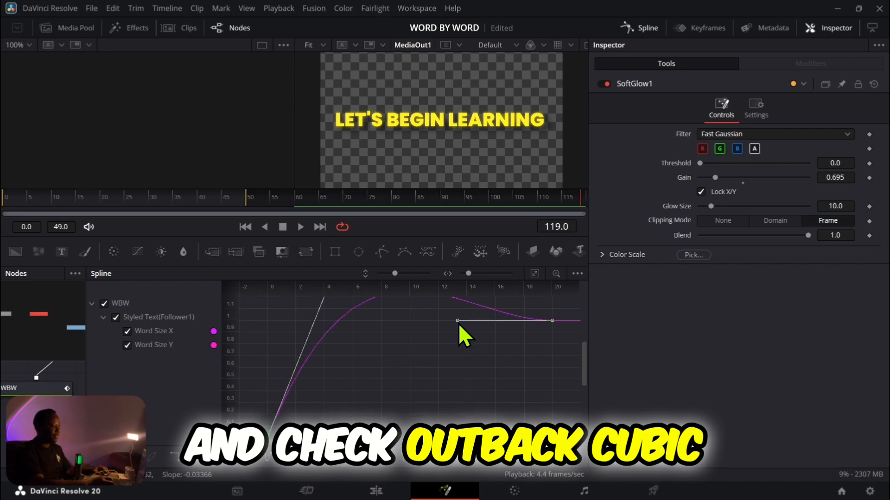
scroll(457, 323, right, 2)
drag(378, 347, 424, 356)
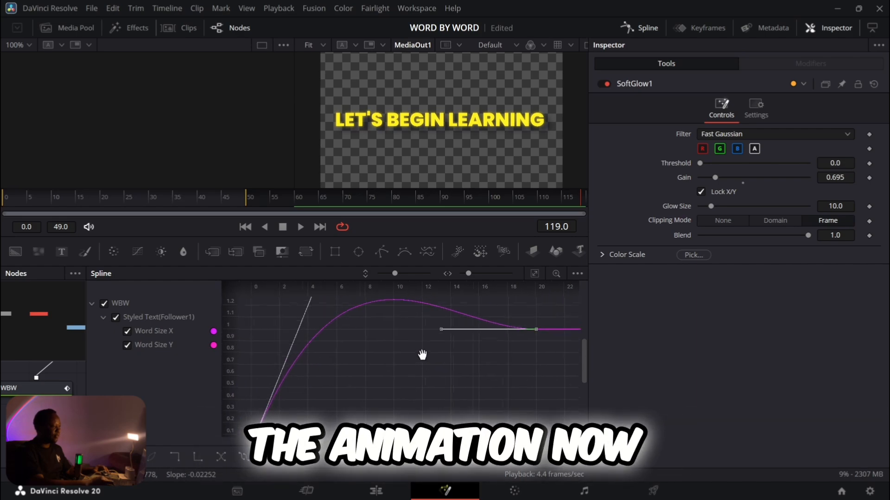
scroll(423, 356, down, 3)
scroll(423, 356, up, 3)
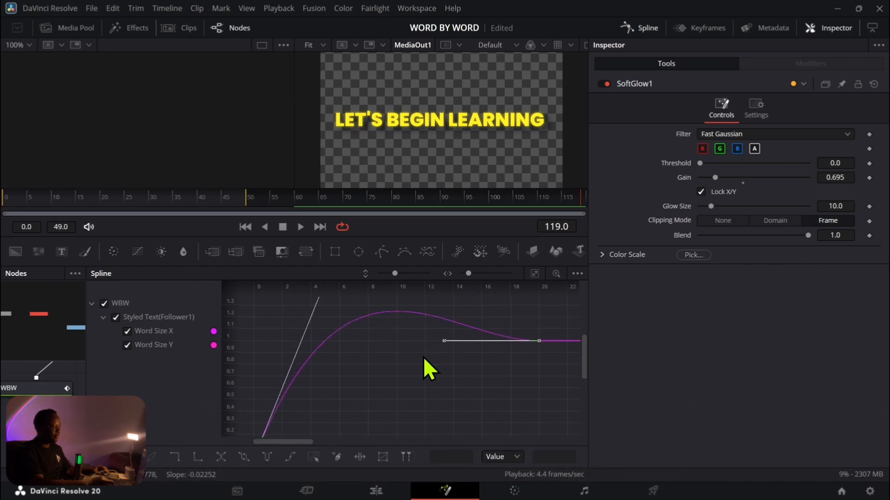
scroll(424, 357, left, 1)
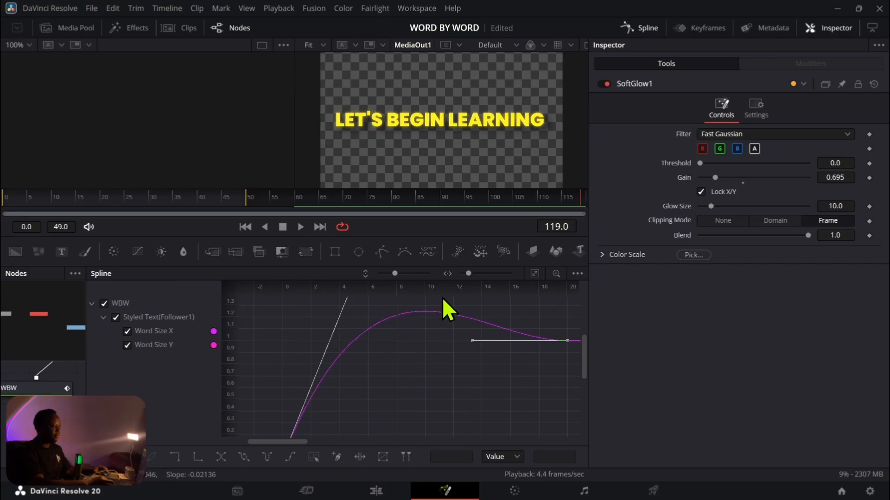
drag(396, 274, 388, 276)
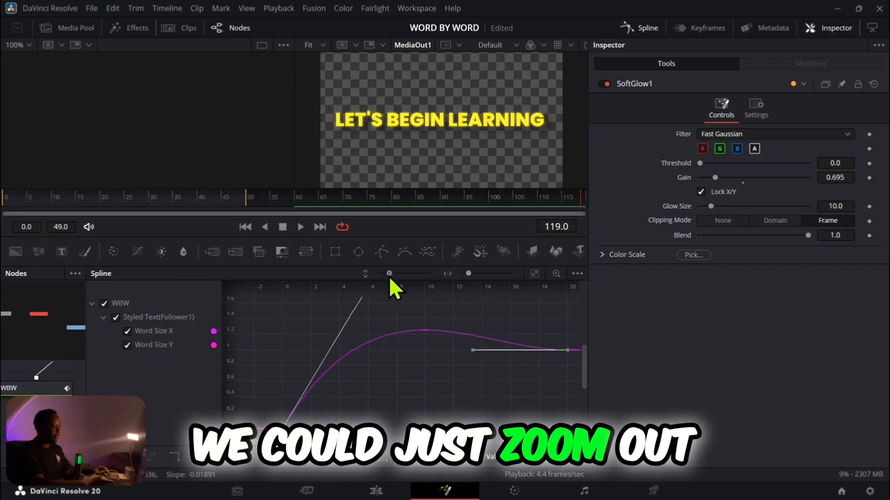
drag(465, 275, 465, 273)
click(300, 227)
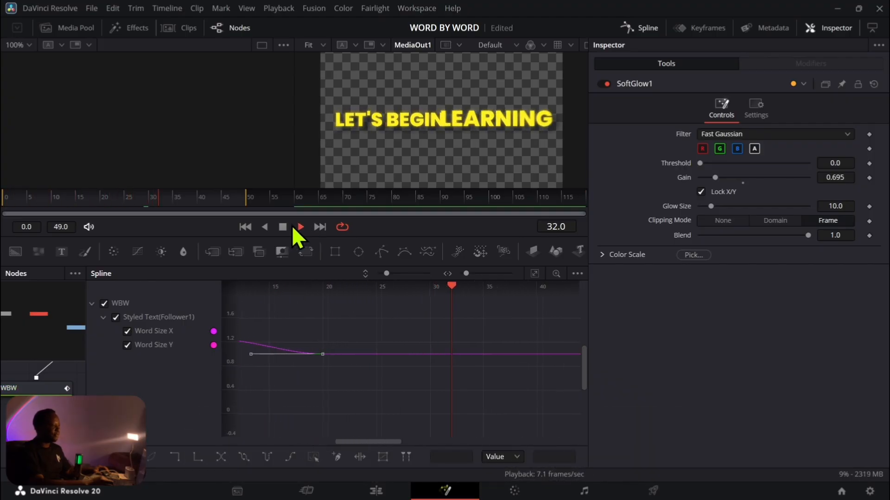
click(284, 227)
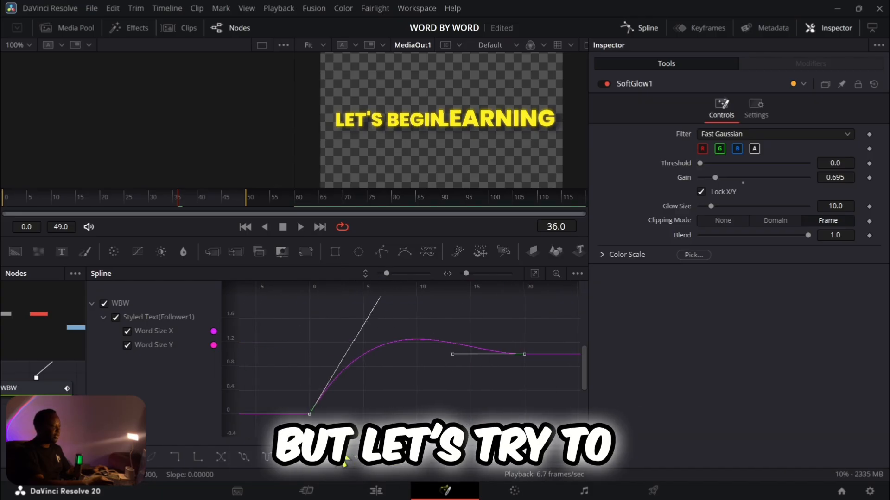
Step: Lower the handle of the first keyframe on one Word Size curve to soften its overshoot
drag(368, 276, 337, 317)
scroll(312, 316, up, 2)
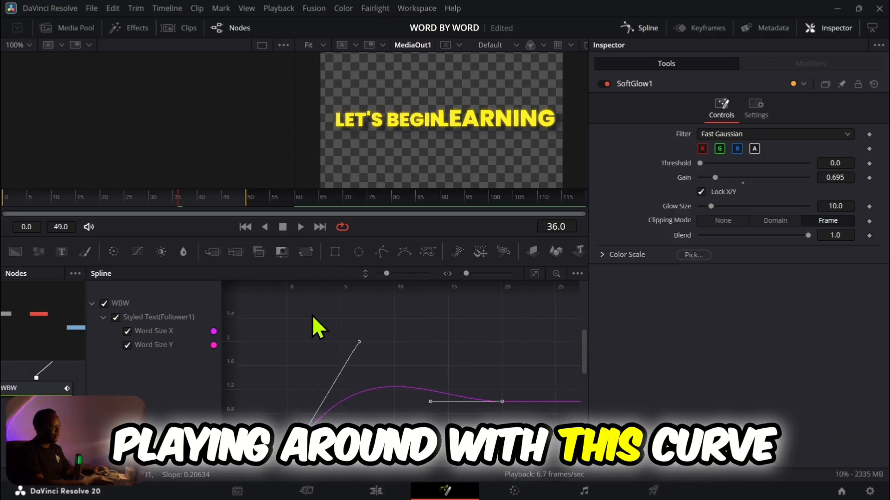
scroll(324, 311, down, 2)
scroll(352, 321, up, 2)
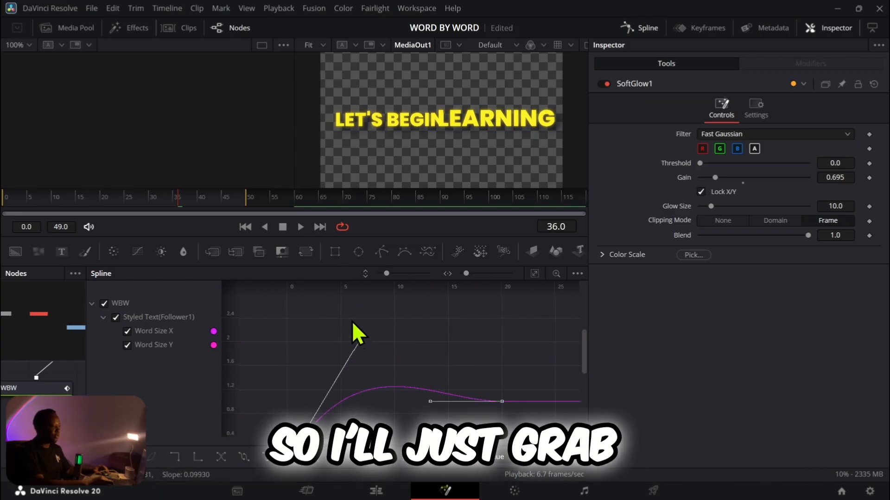
click(358, 346)
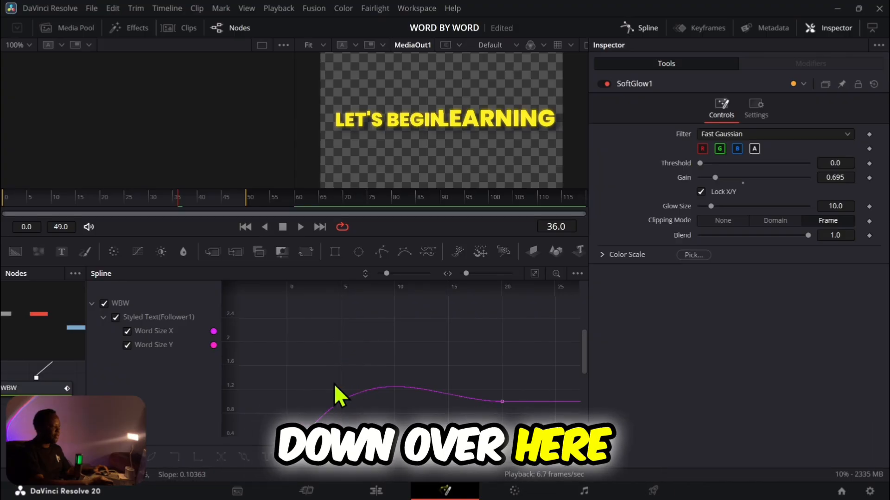
scroll(324, 370, down, 2)
click(284, 414)
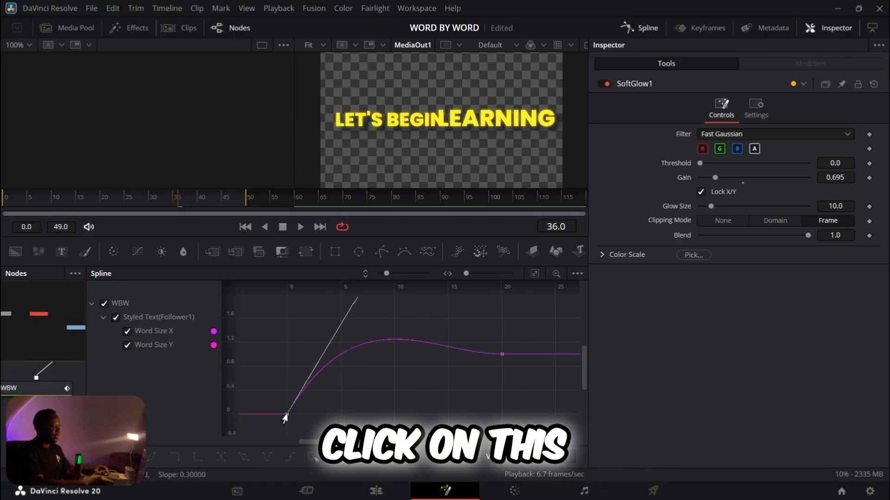
scroll(311, 326, up, 1)
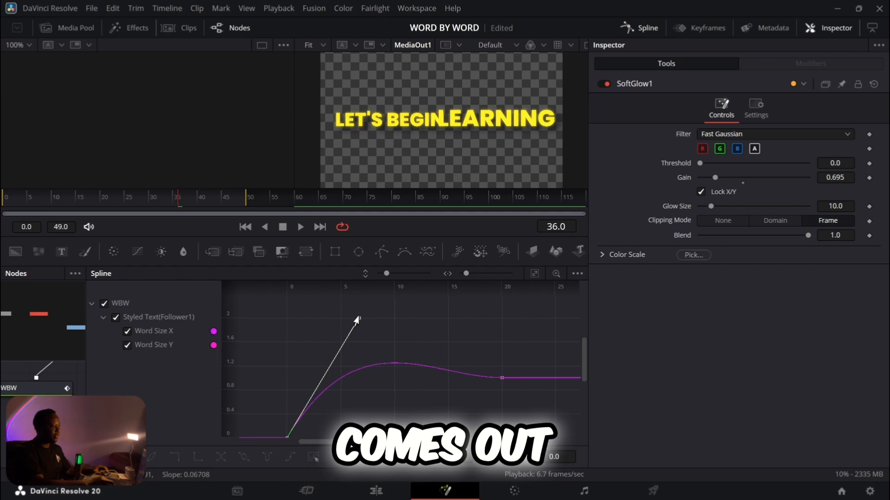
drag(356, 326, 364, 359)
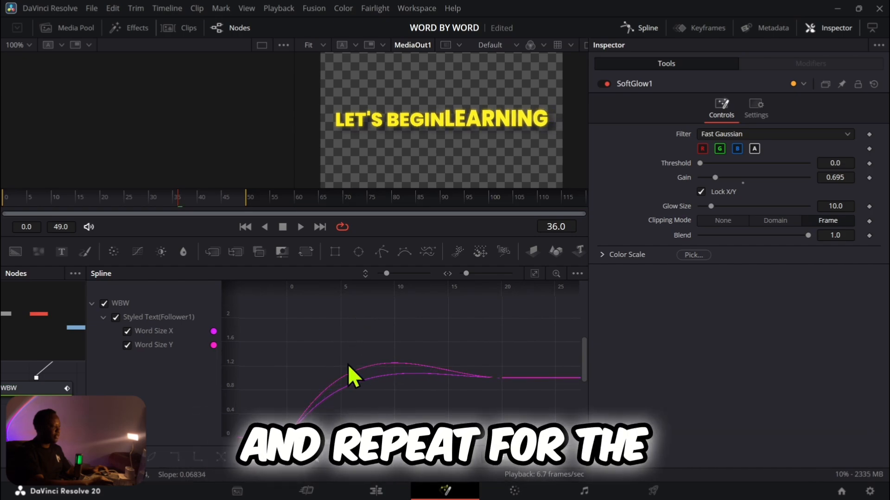
Step: Add a keyframe at frame 4 on the other Word Size curve and lower it to 0.72 to match the first curve
click(332, 380)
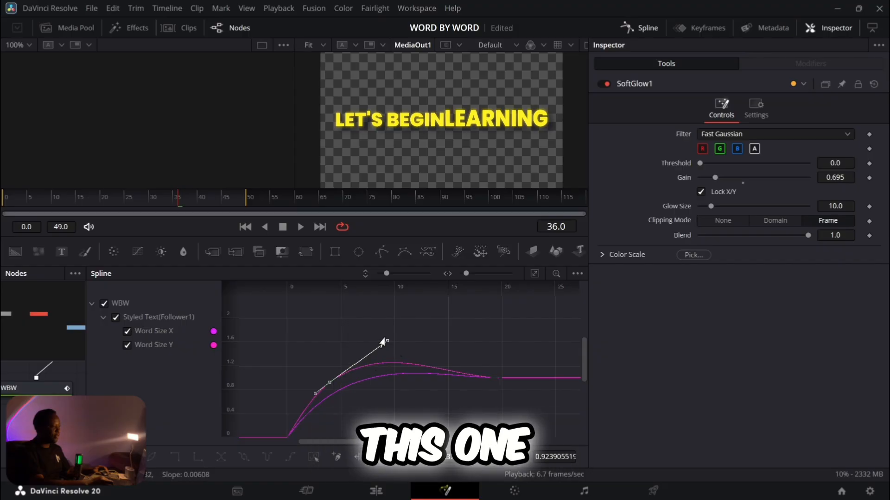
drag(326, 386, 331, 402)
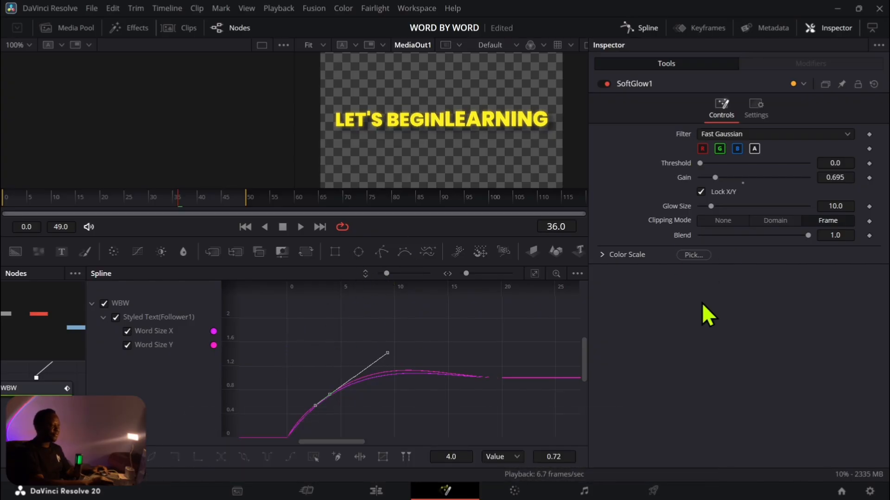
click(753, 113)
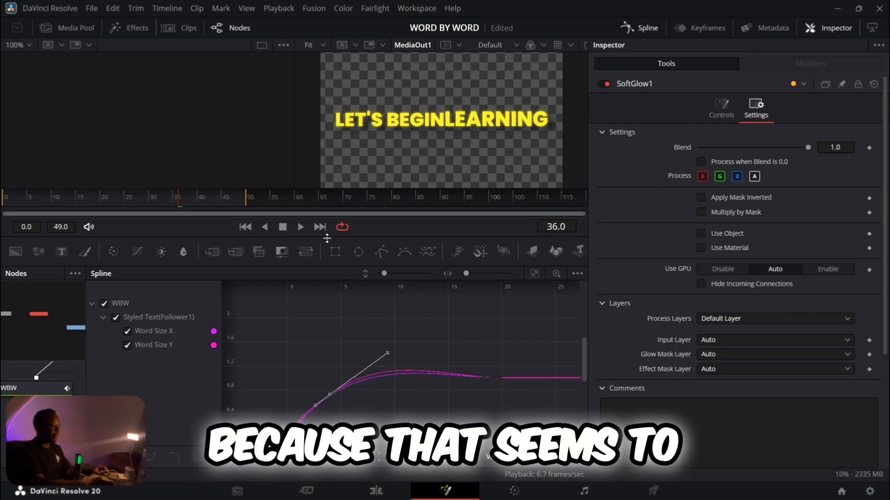
Step: Return to the Edit page and play the softened text animation from the timeline's start
click(375, 491)
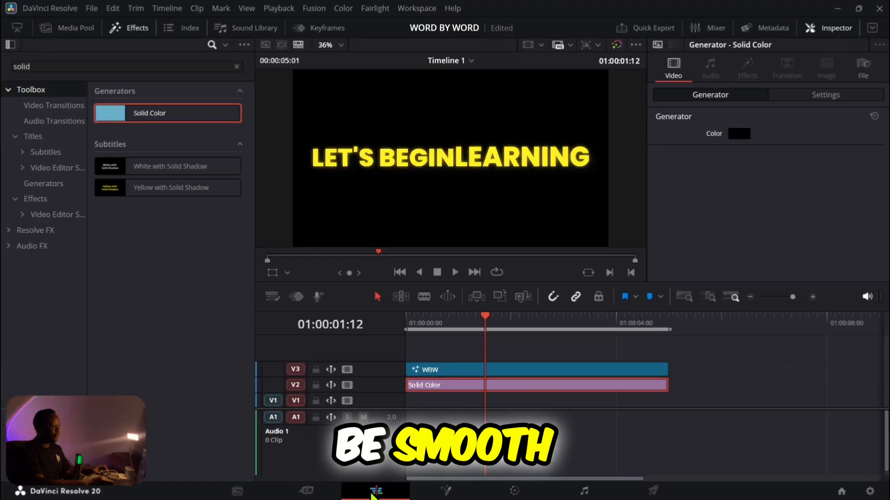
drag(481, 315, 399, 332)
click(454, 272)
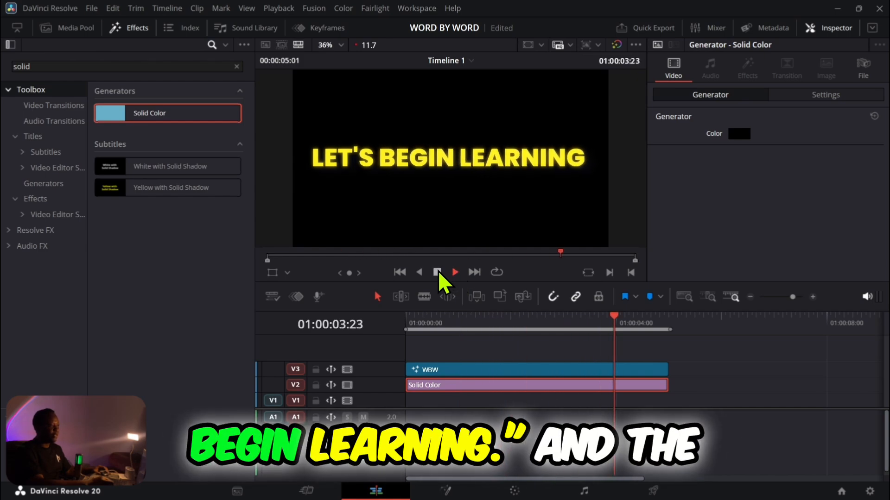
click(438, 273)
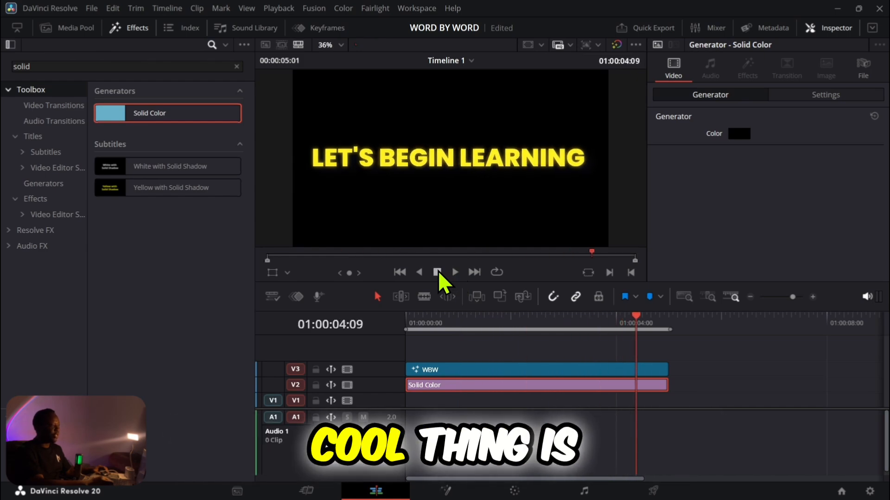
Step: Show and enlarge the Media Pool, then store the WBW and Solid Color clips together in the Master bin
click(65, 29)
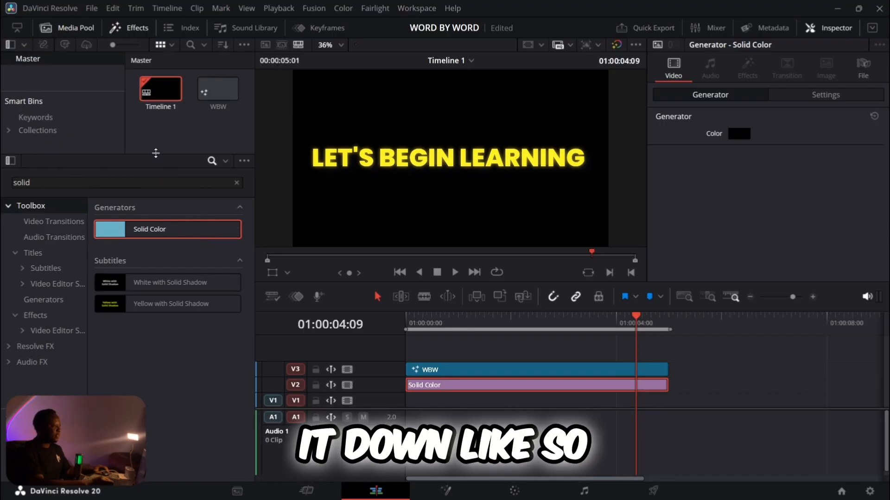
drag(156, 157, 164, 308)
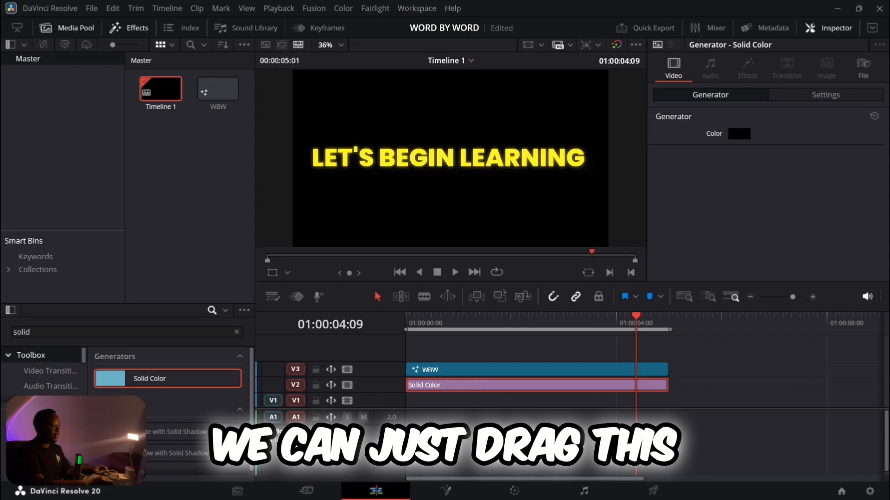
click(478, 429)
drag(467, 356, 187, 169)
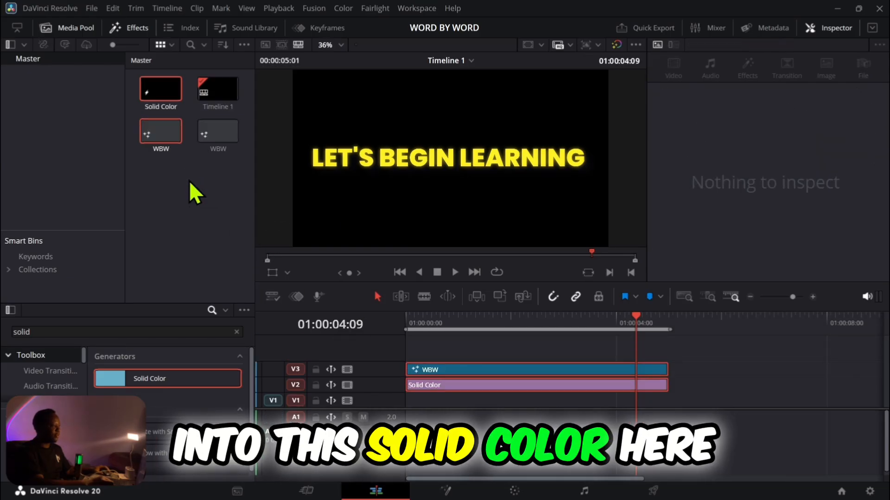
Step: Place the saved WBW copy on V3 after the original clip and open it on the Fusion page at 01:00:06:05
drag(166, 135, 680, 370)
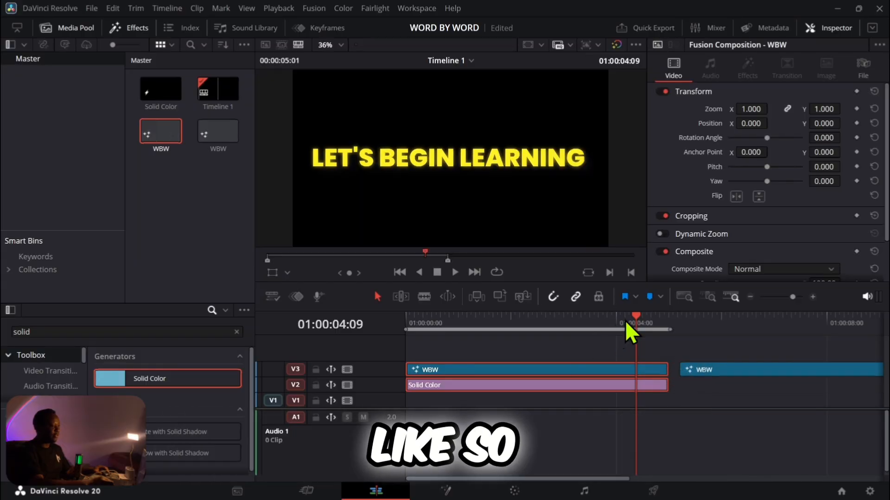
drag(639, 316, 732, 324)
click(740, 368)
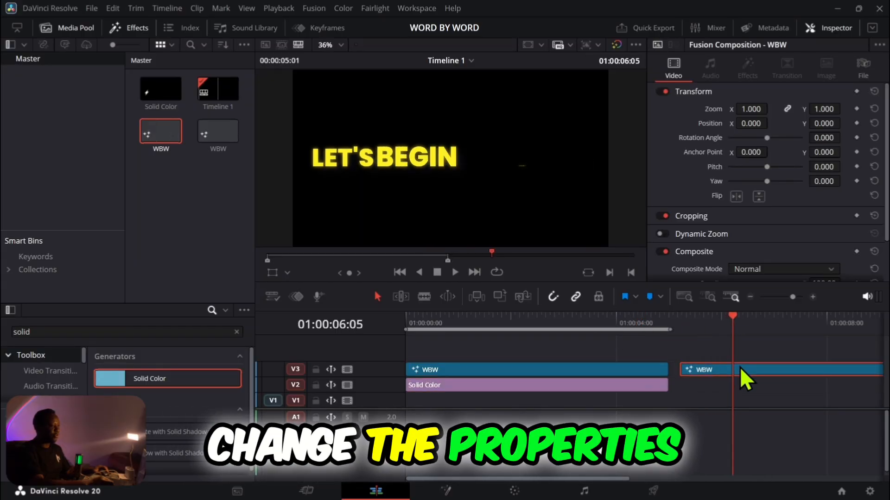
click(446, 492)
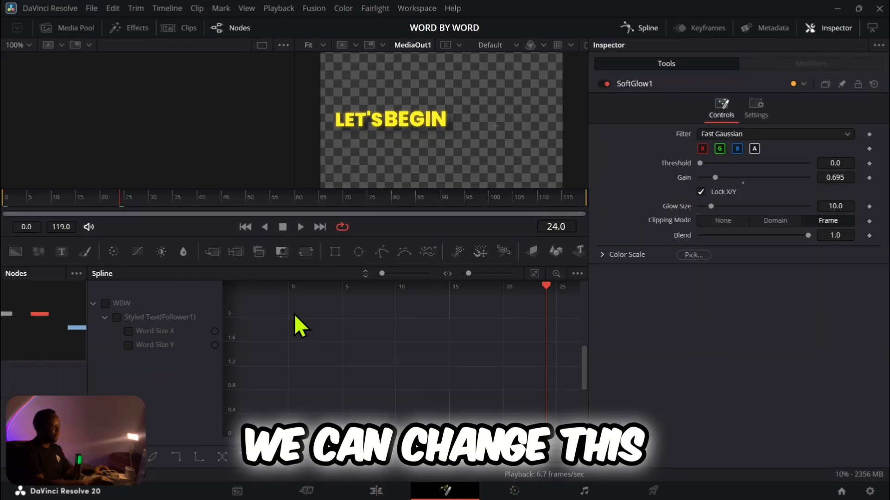
Step: Hide the Spline view, select the WBW text node and replace its text with "HAVE A NICE DAY"
click(629, 28)
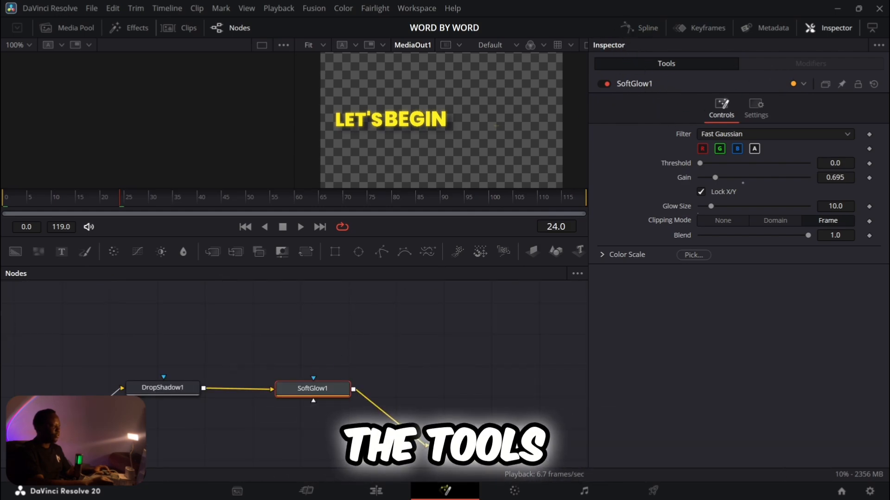
click(56, 421)
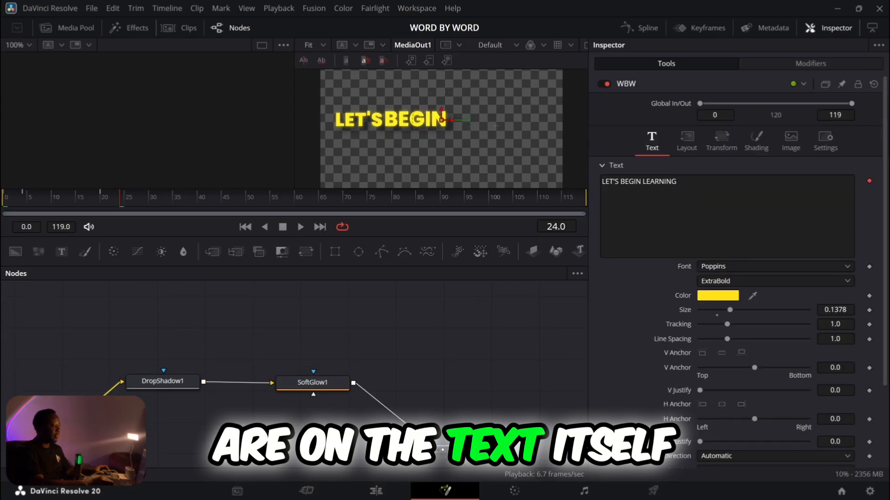
key(ctrl+a)
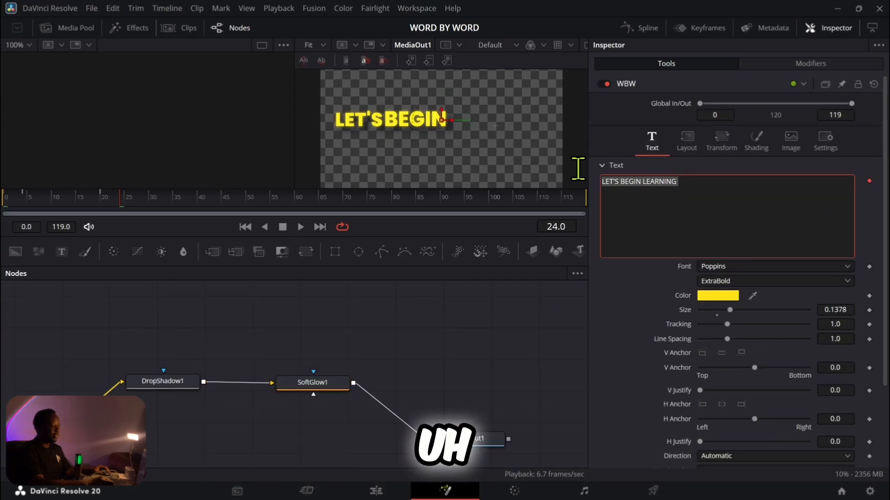
text(h)
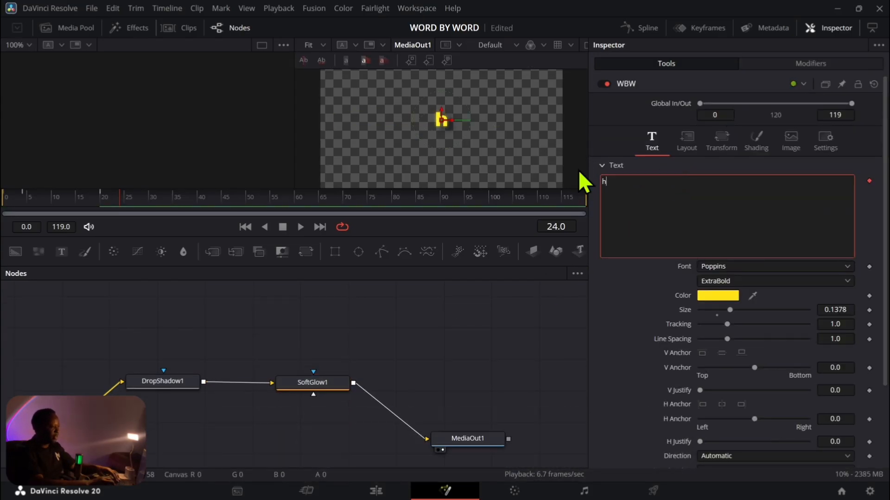
key(BackSpace)
text(H)
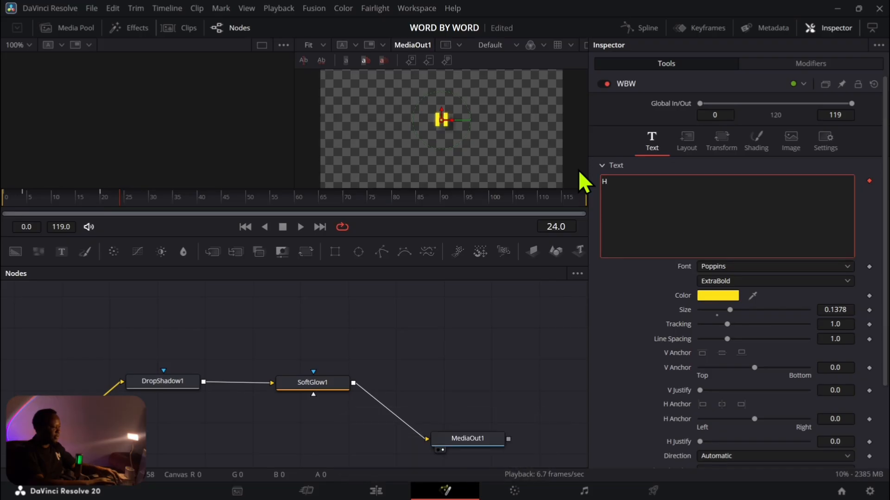
text(AVE A NICE)
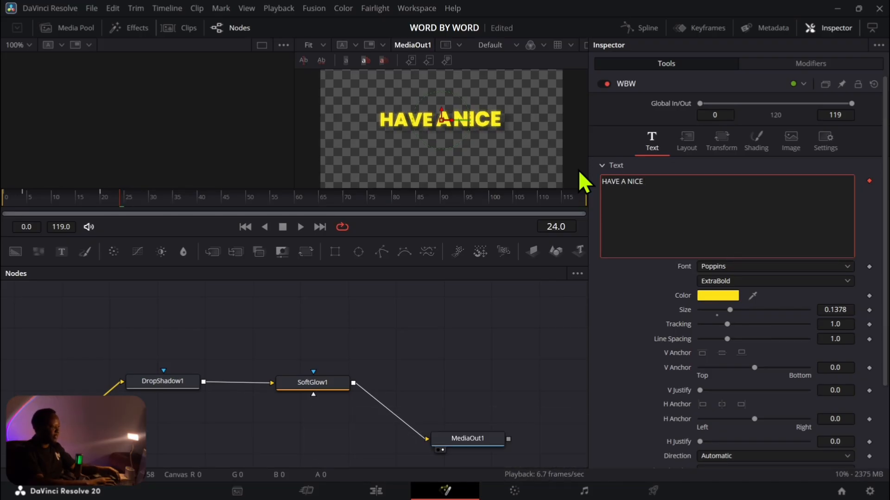
text( DAY)
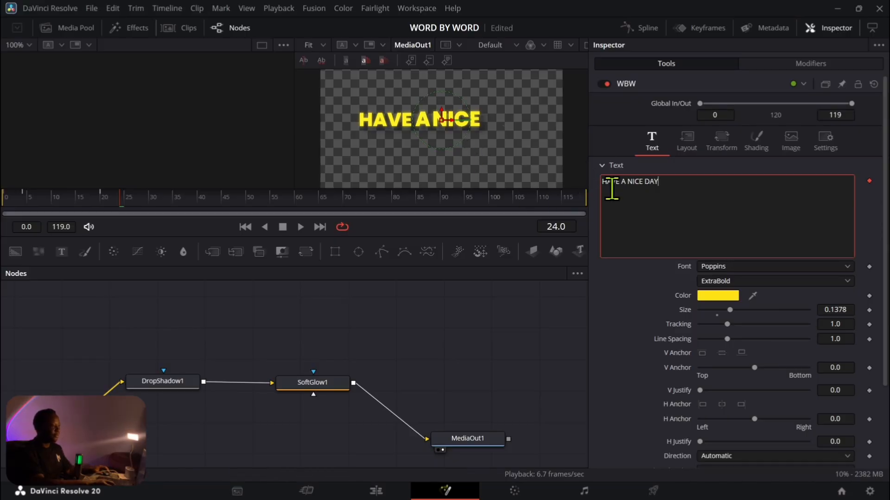
Step: Replace the last word of the WBW text so that it reads "HAVE A NICE ONE"
key(BackSpace)
key(BackSpace)
key(BackSpace)
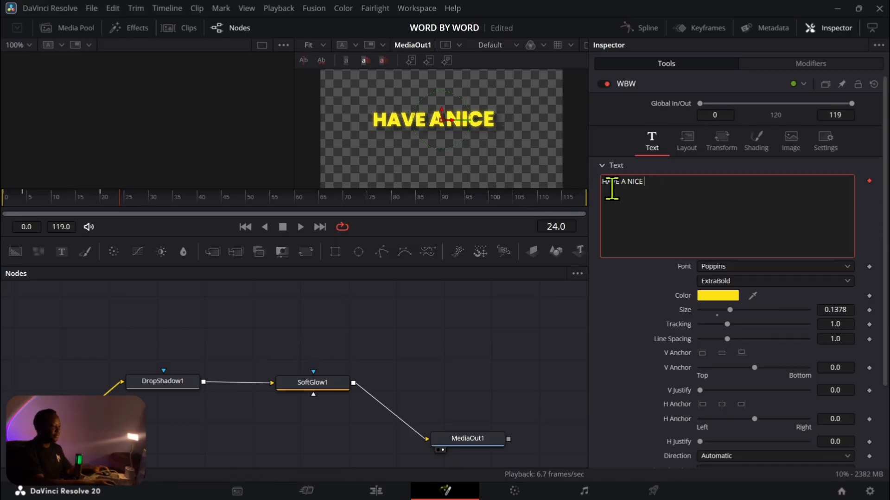
text(ONE)
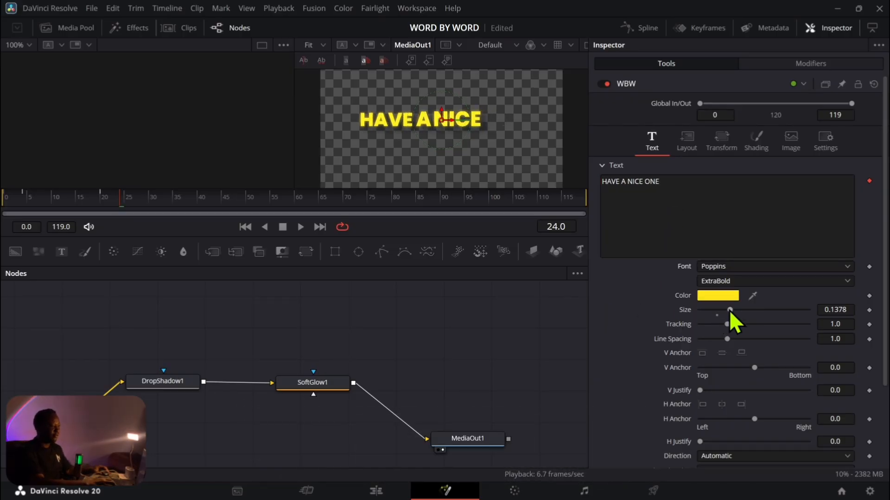
Step: Increase the WBW text size to 0.1578 and play the animation from the first frame in Fusion
mouse_move(729, 309)
mouse_down()
mouse_move(719, 308)
mouse_move(733, 309)
mouse_up()
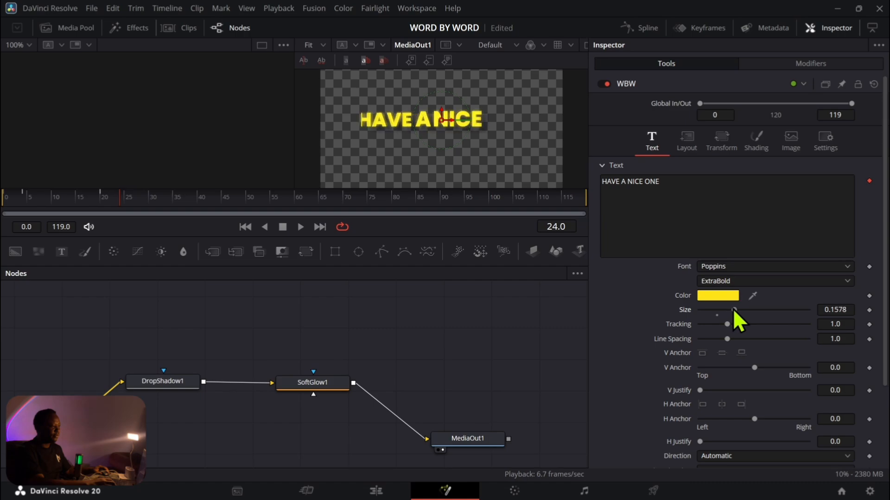
click(301, 227)
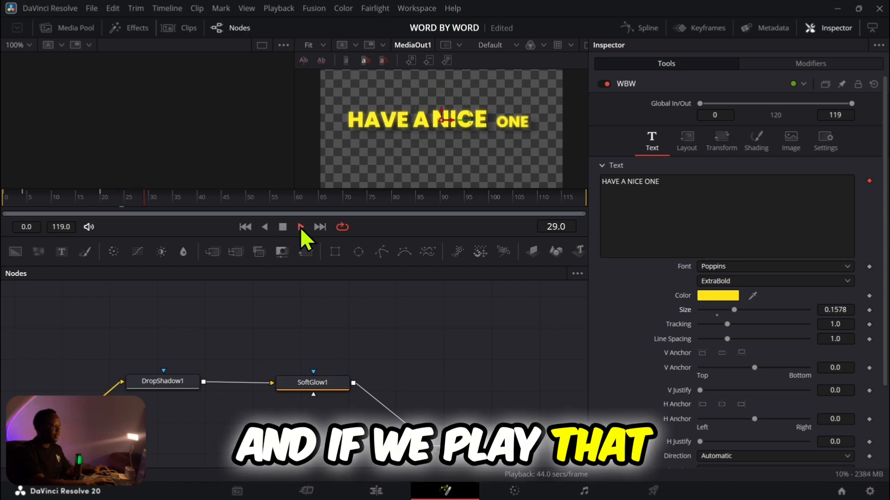
click(2, 197)
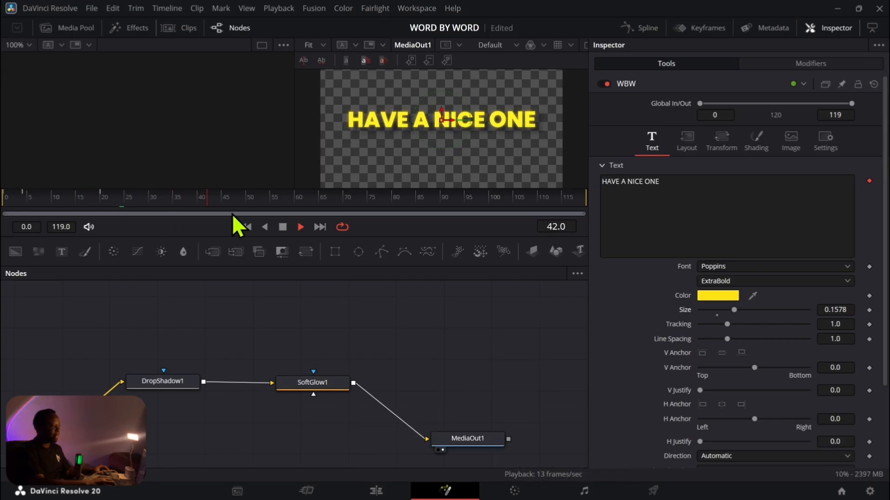
click(283, 229)
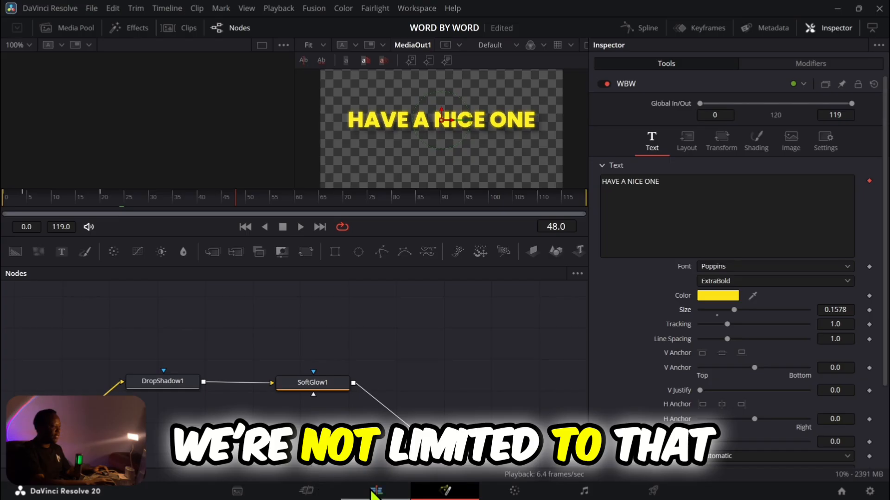
Step: Change the WBW text color to pink, #ff2583
click(727, 294)
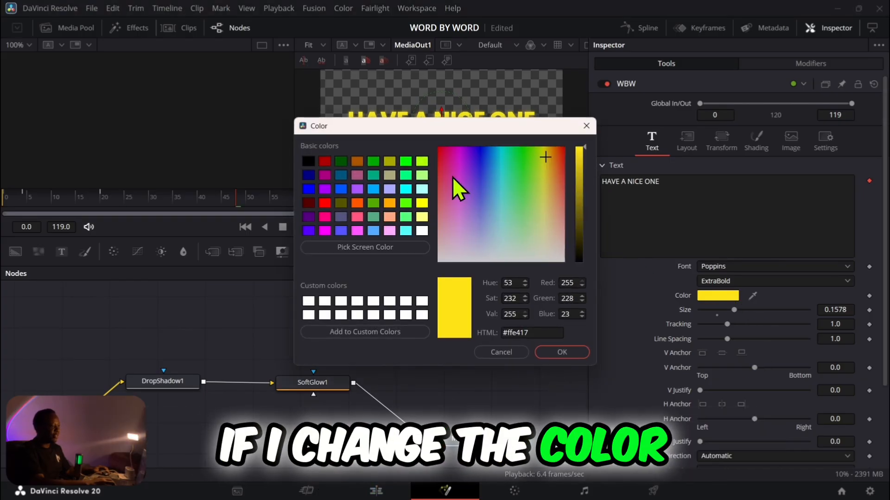
click(446, 164)
click(561, 352)
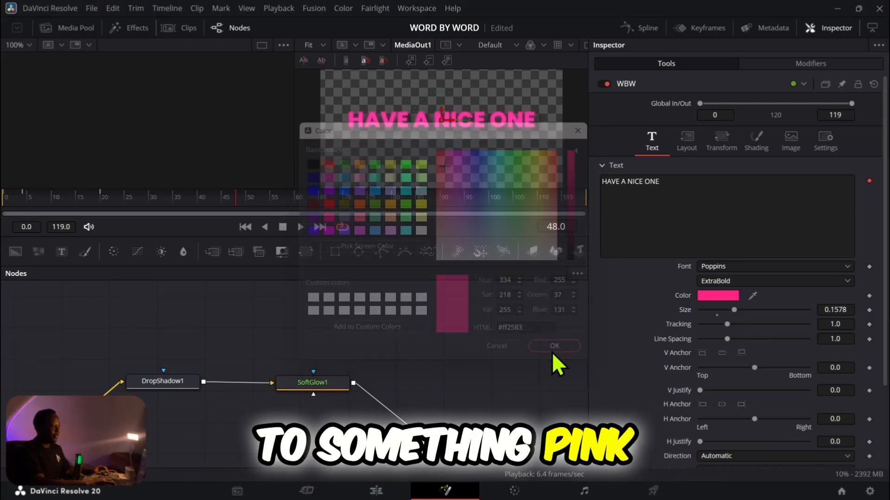
Step: On the Edit page, close the gap before the second WBW clip and place a Solid Color copy beneath it on V2
click(376, 492)
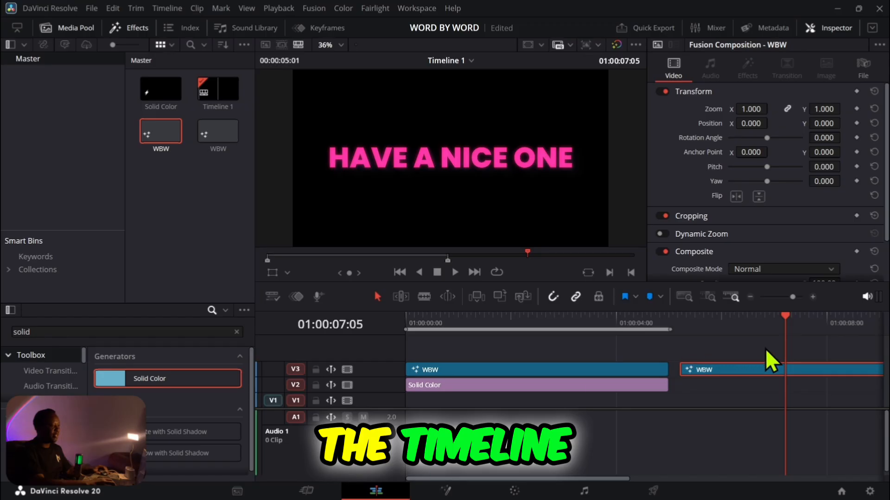
drag(750, 366, 738, 366)
click(643, 387)
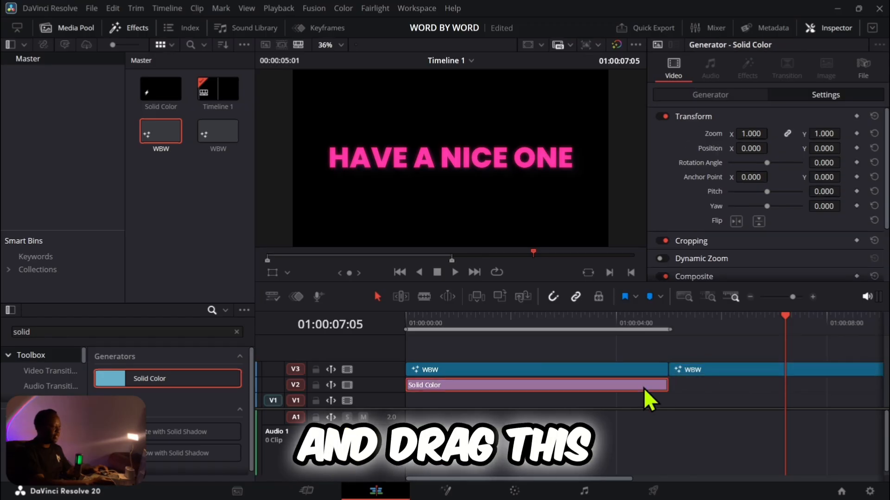
drag(643, 388, 550, 383)
click(684, 296)
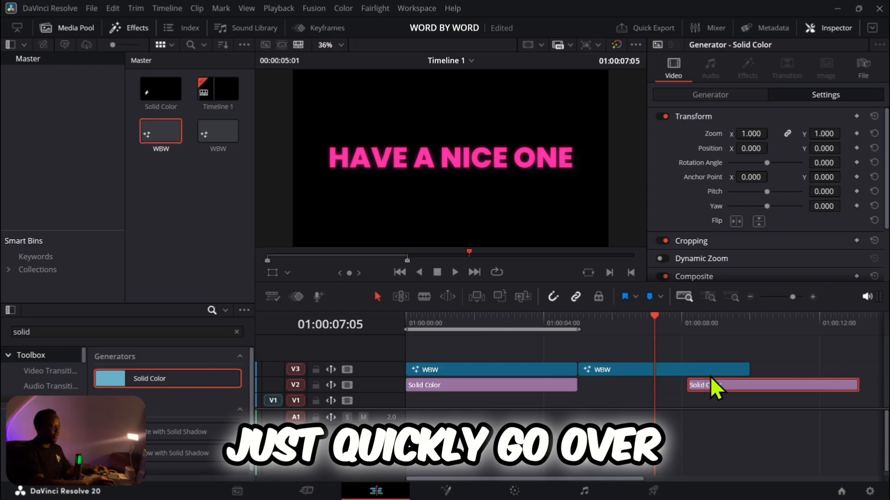
drag(716, 388, 614, 386)
Step: Extend the timeline's out point to the end of the second clip pair and play both animations from the start with looping enabled
drag(633, 330, 861, 330)
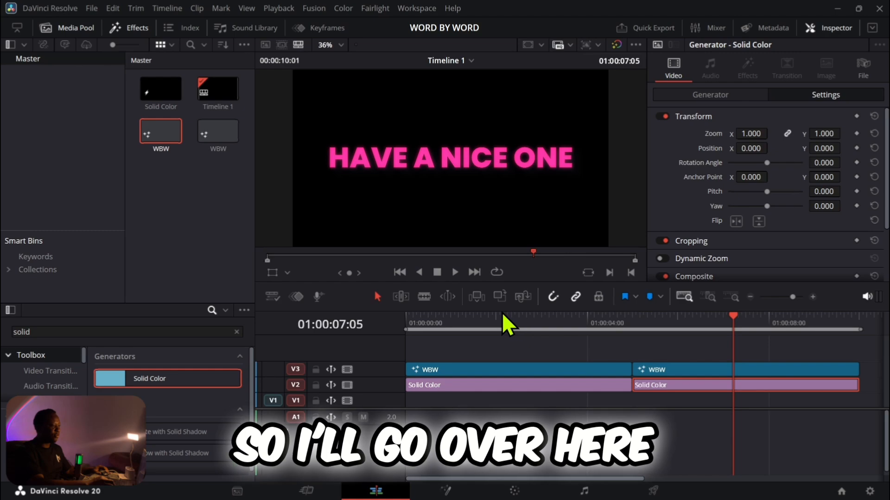
drag(476, 314, 396, 313)
key(space)
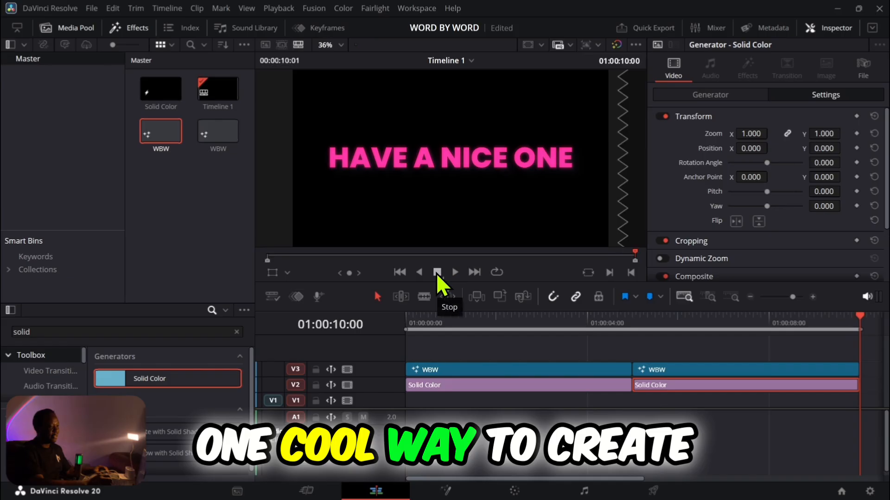
click(497, 272)
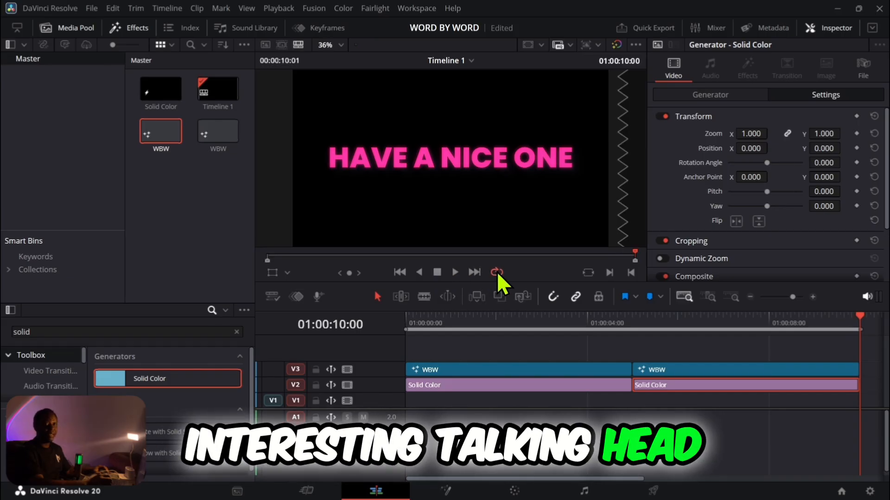
click(455, 273)
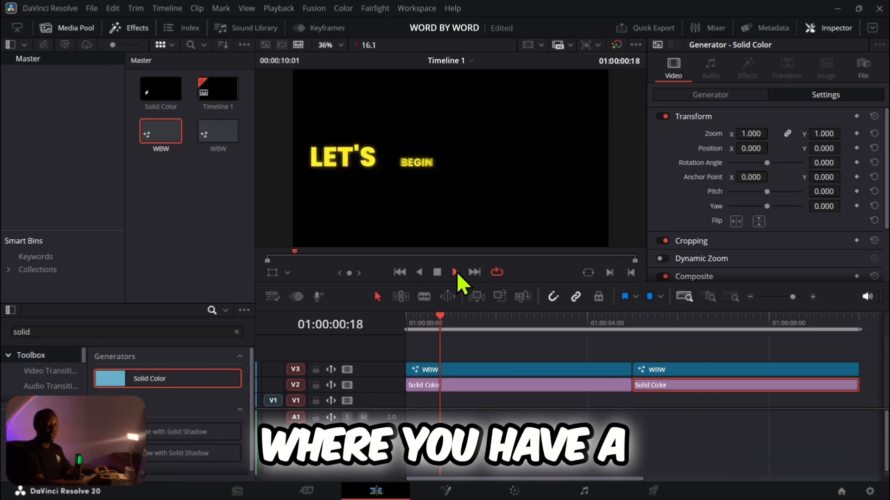